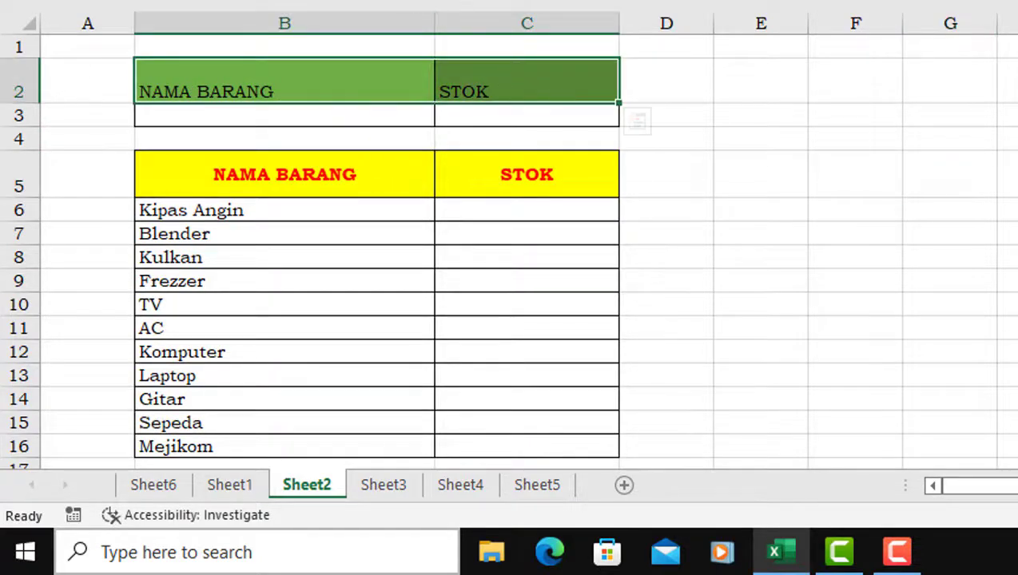
# Step: Make the NAMA BARANG and STOK headers in B2:C2 bold and centred vertically and horizontally
pyautogui.click(415, 2)
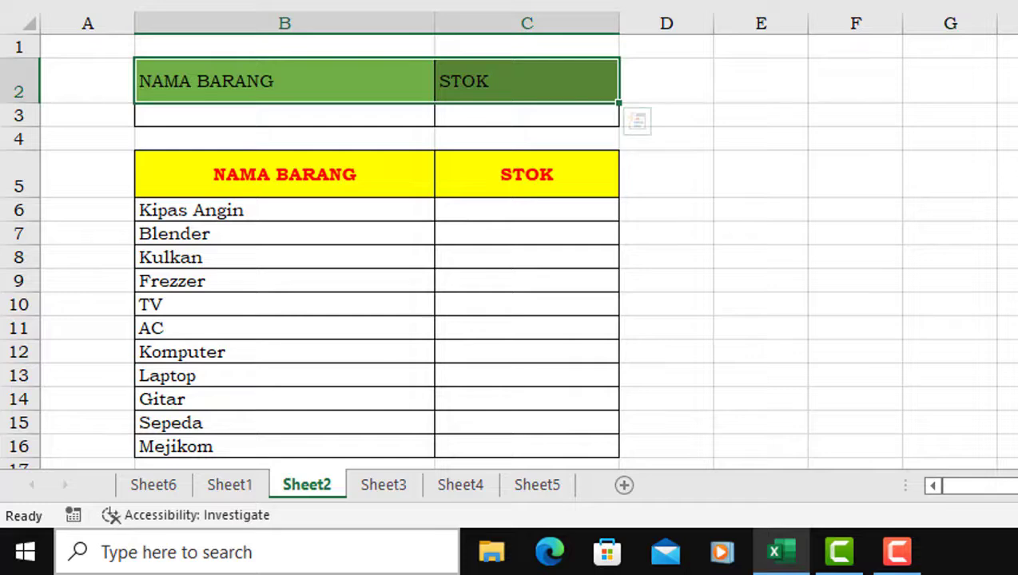
pyautogui.hotkey('alt', 'h')
pyautogui.press('a')
pyautogui.press('c')
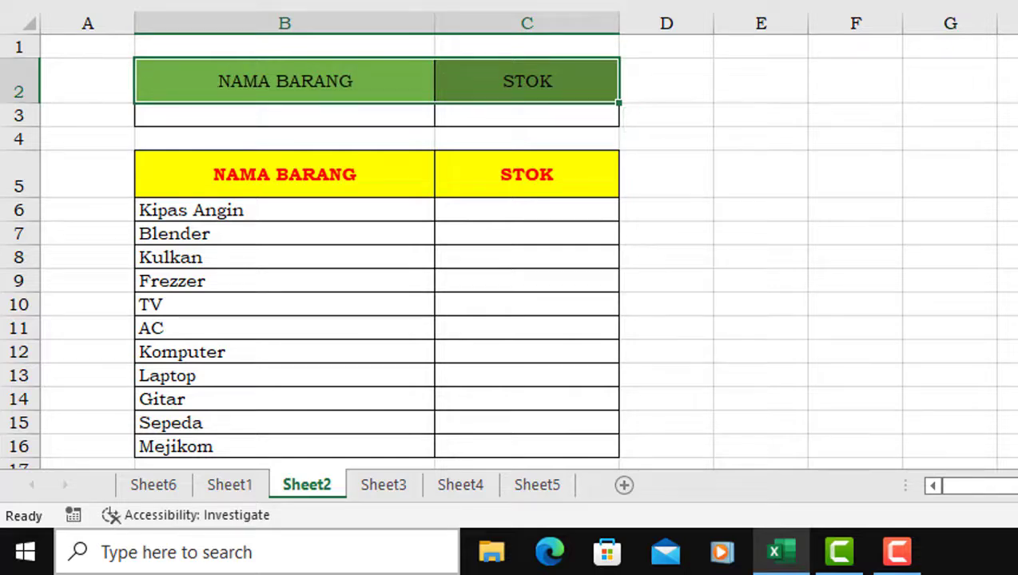
pyautogui.hotkey('ctrl', 'b')
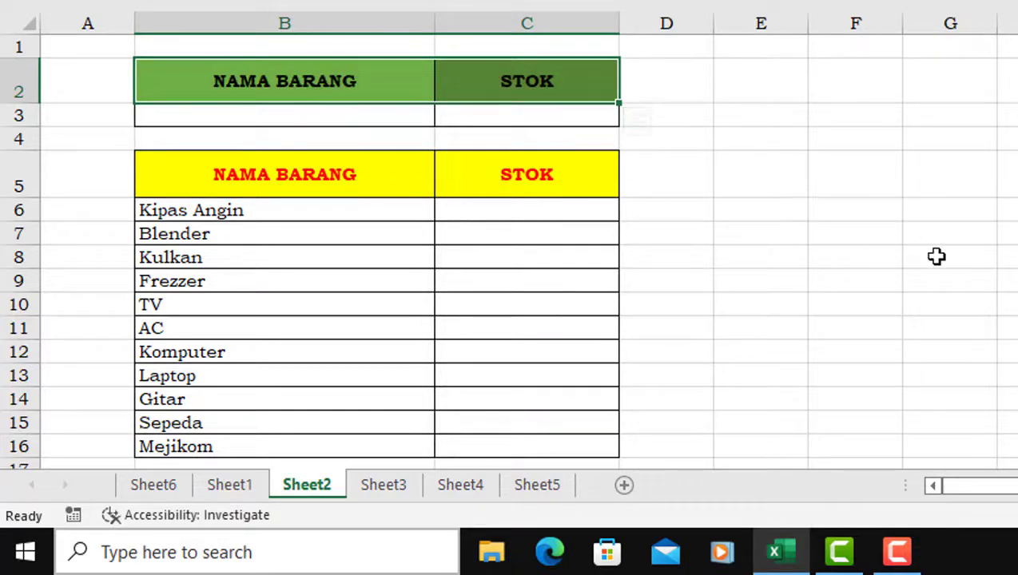
pyautogui.click(954, 254)
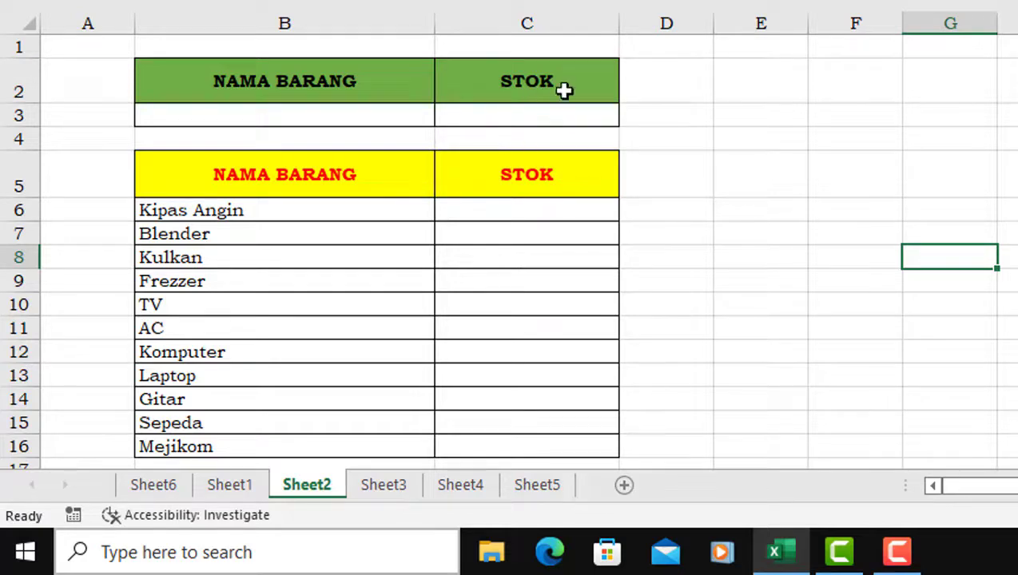
pyautogui.click(530, 209)
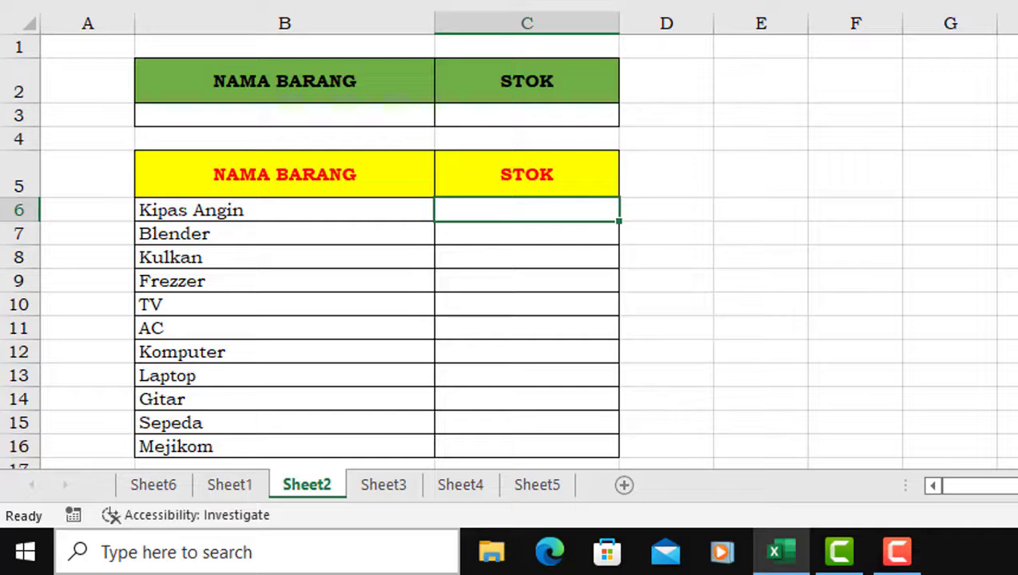
# Step: Enter stock counts 5, 10, 7, 8, 7, 9 for Kipas Angin through AC in C6:C11
pyautogui.write('5')
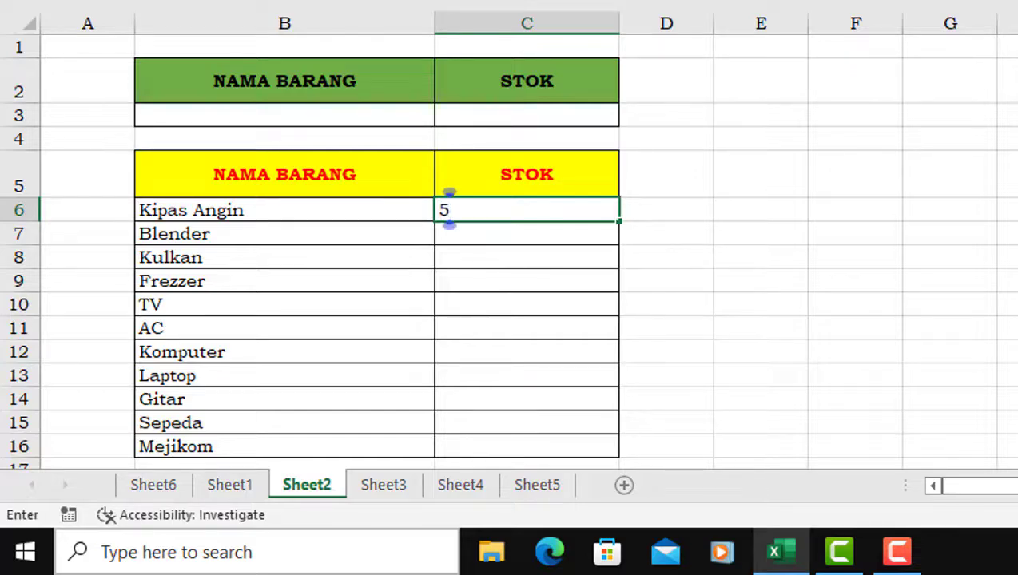
pyautogui.press('Return')
pyautogui.write('10')
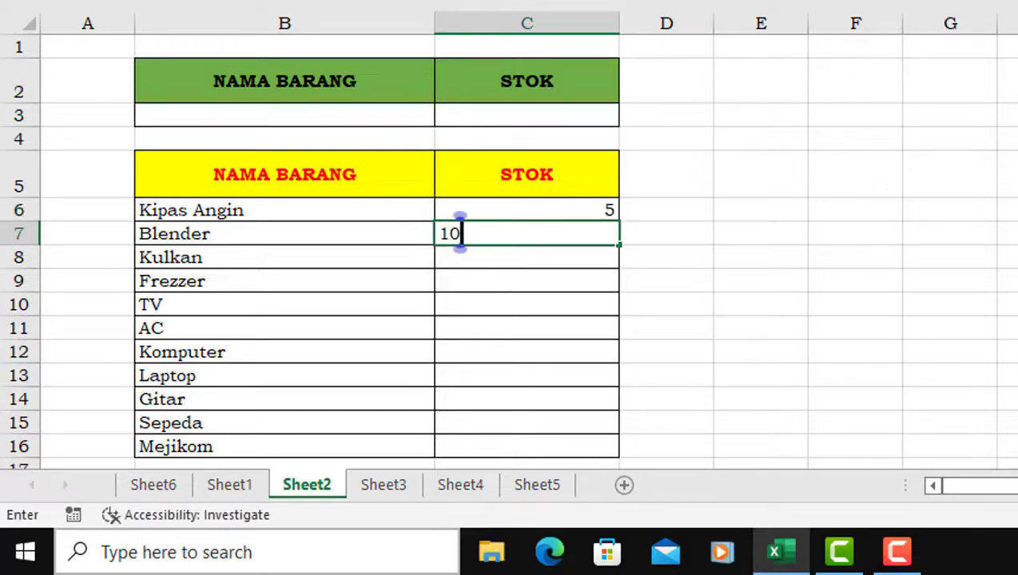
pyautogui.press('Return')
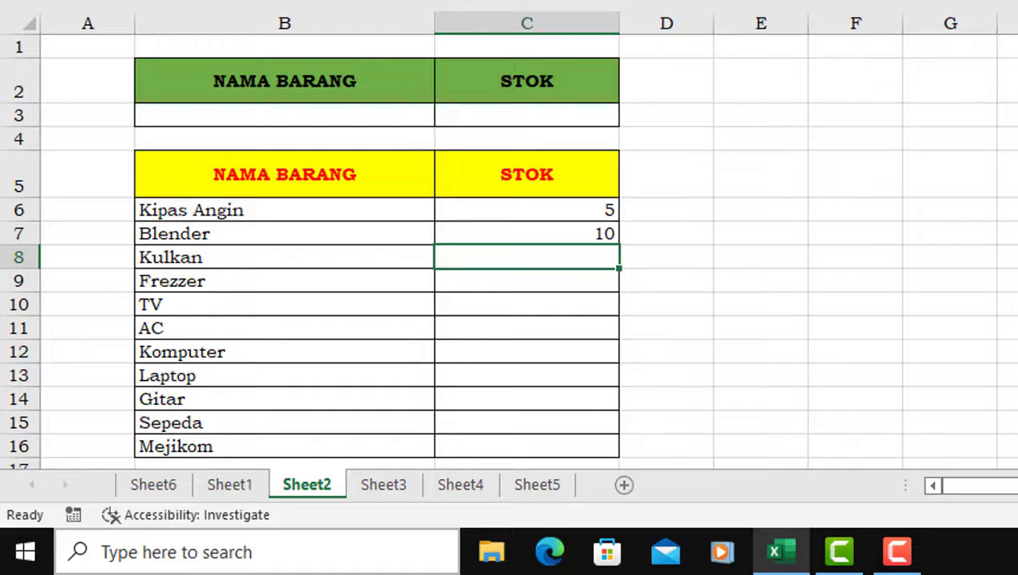
pyautogui.write('7')
pyautogui.press('Return')
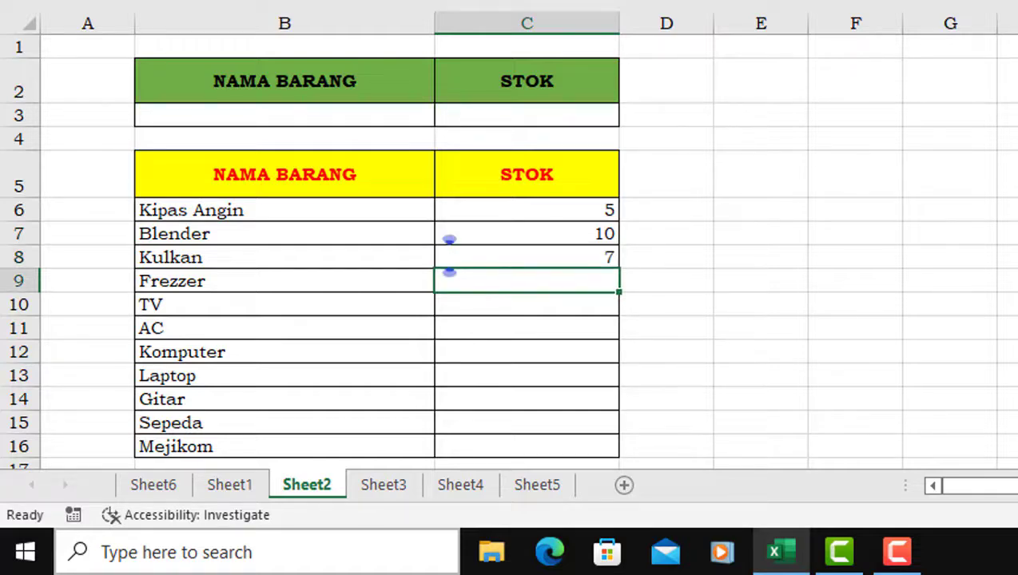
pyautogui.write('8')
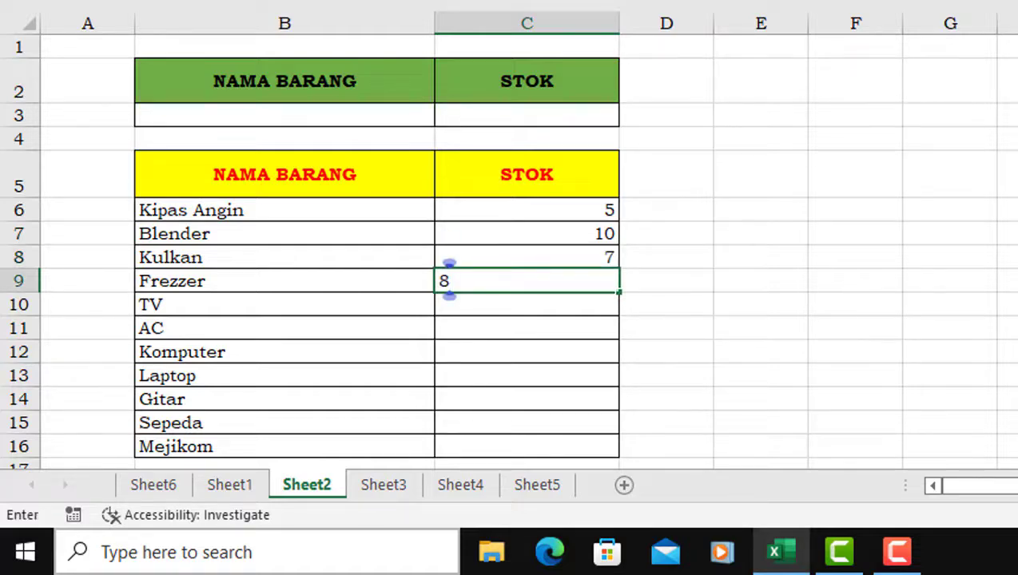
pyautogui.press('Return')
pyautogui.write('7')
pyautogui.press('Return')
pyautogui.write('9')
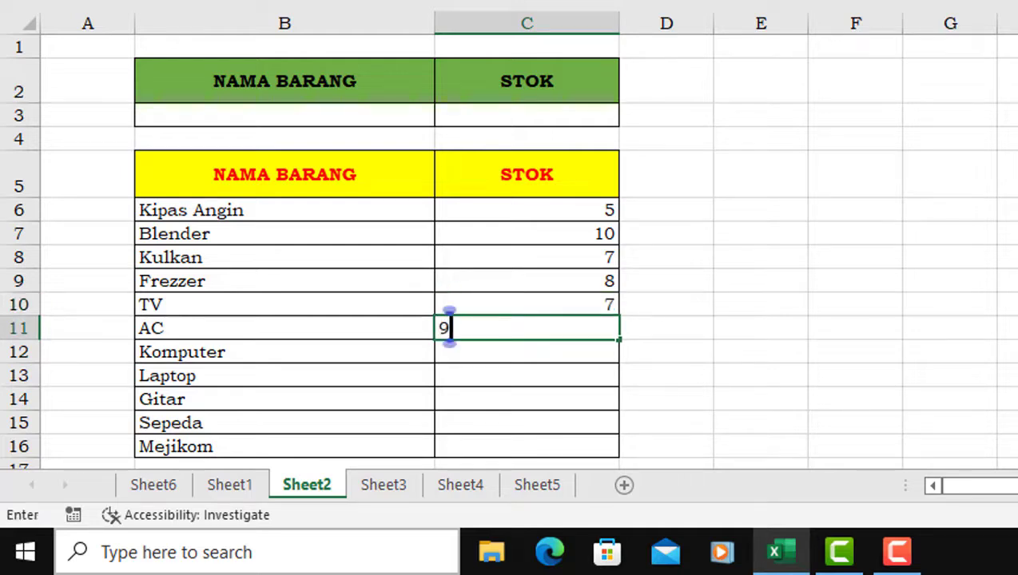
pyautogui.press('Return')
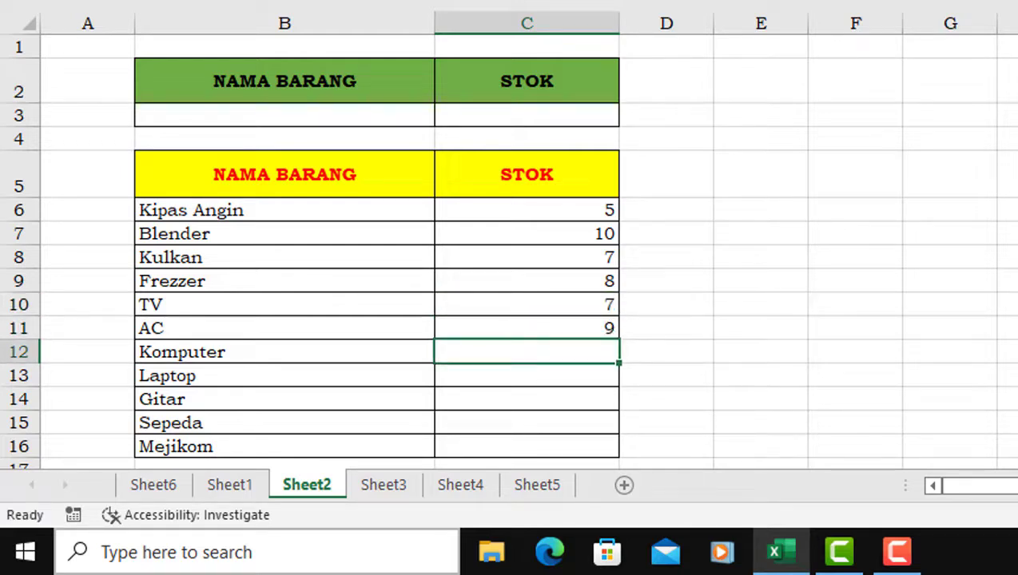
# Step: Enter stock counts 11, 15, 3, 5, 8 for Komputer through Mejikom in C12:C16
pyautogui.write('11')
pyautogui.press('Return')
pyautogui.write('15')
pyautogui.press('Return')
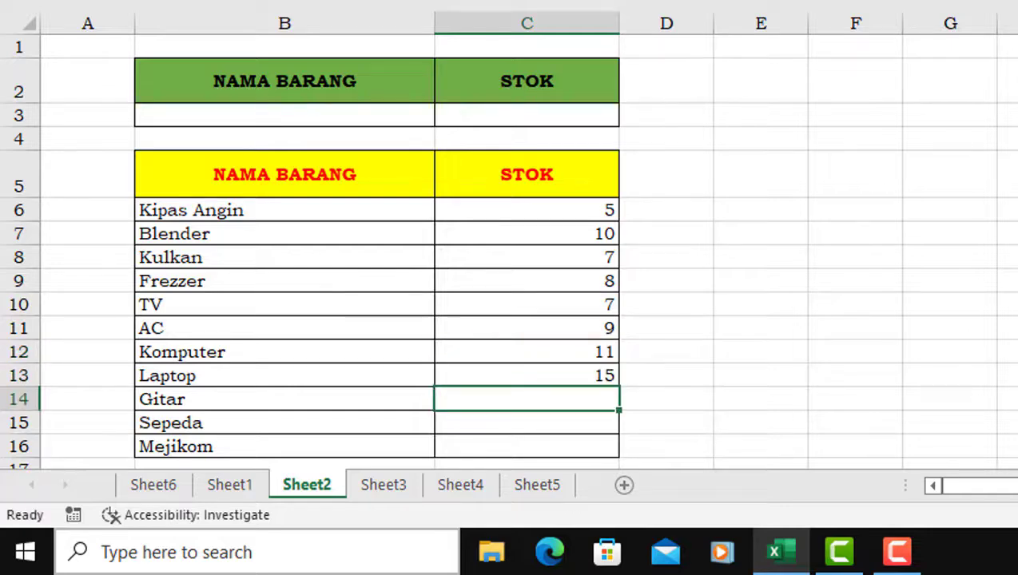
pyautogui.write('3')
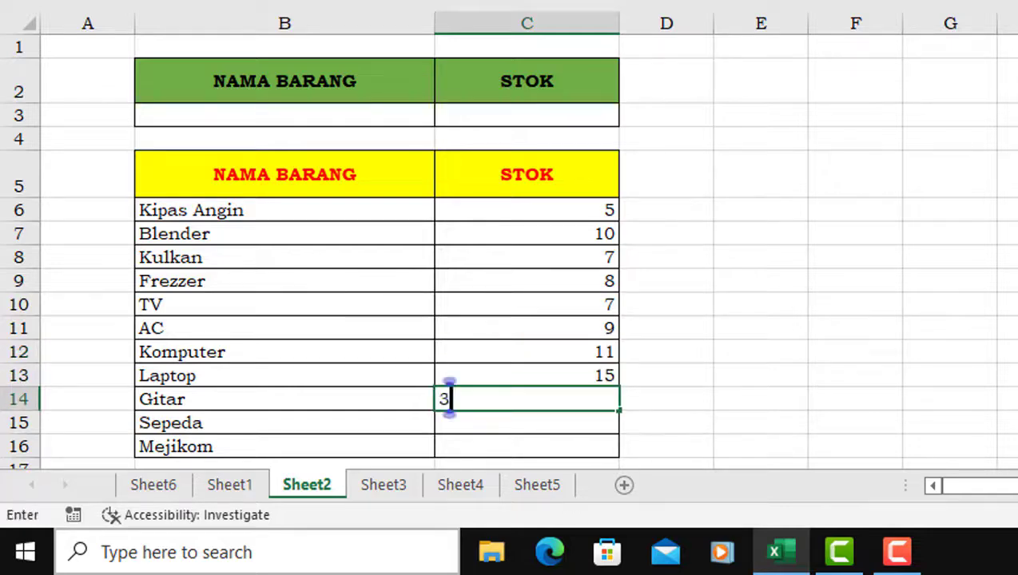
pyautogui.press('Return')
pyautogui.write('5')
pyautogui.press('Return')
pyautogui.write('8')
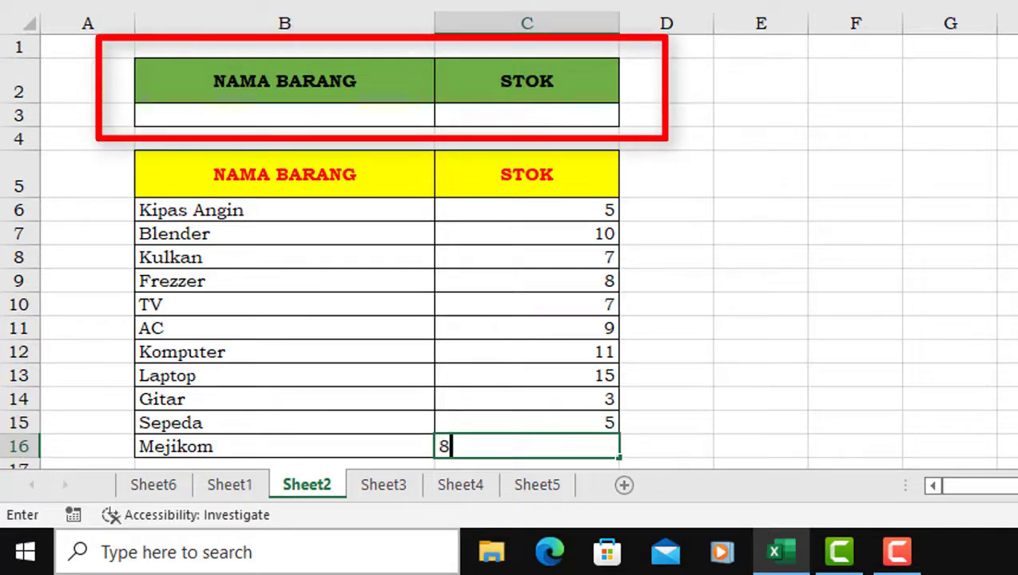
pyautogui.press('Return')
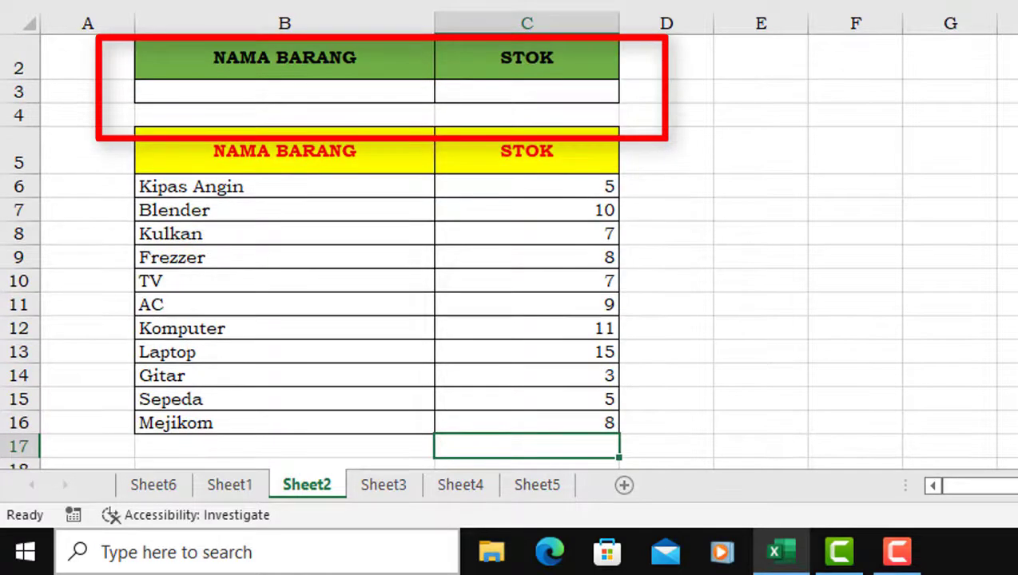
# Step: Select cell B3 and bring up the Data Validation options from the Data tab
pyautogui.scroll(1, 509, 251)
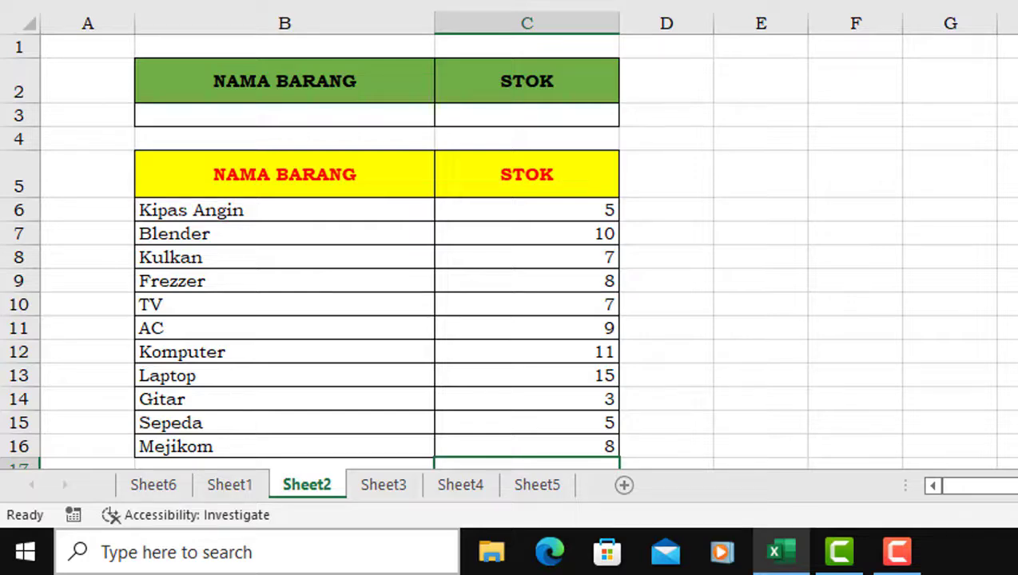
pyautogui.click(289, 121)
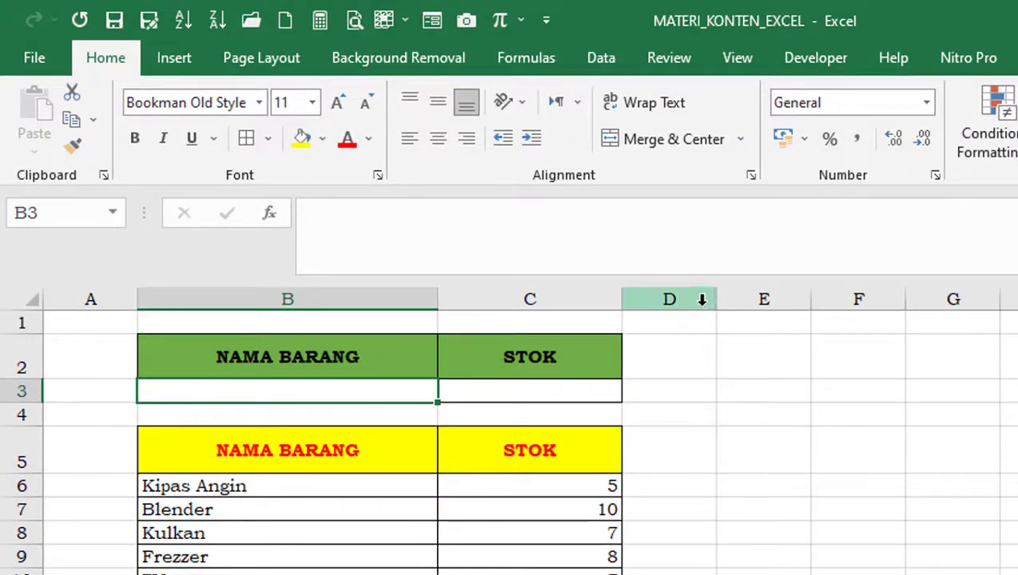
pyautogui.click(603, 57)
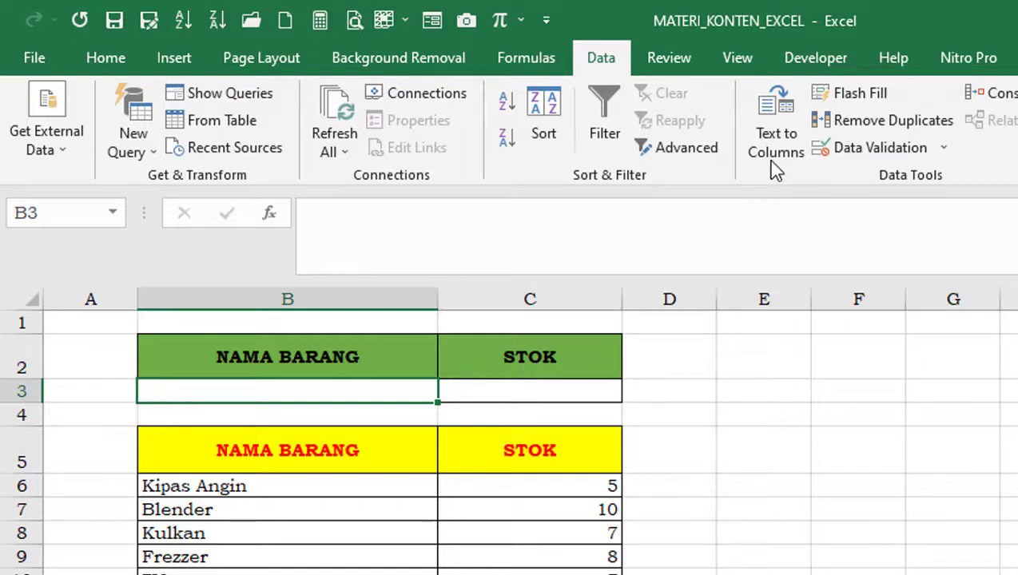
pyautogui.click(815, 59)
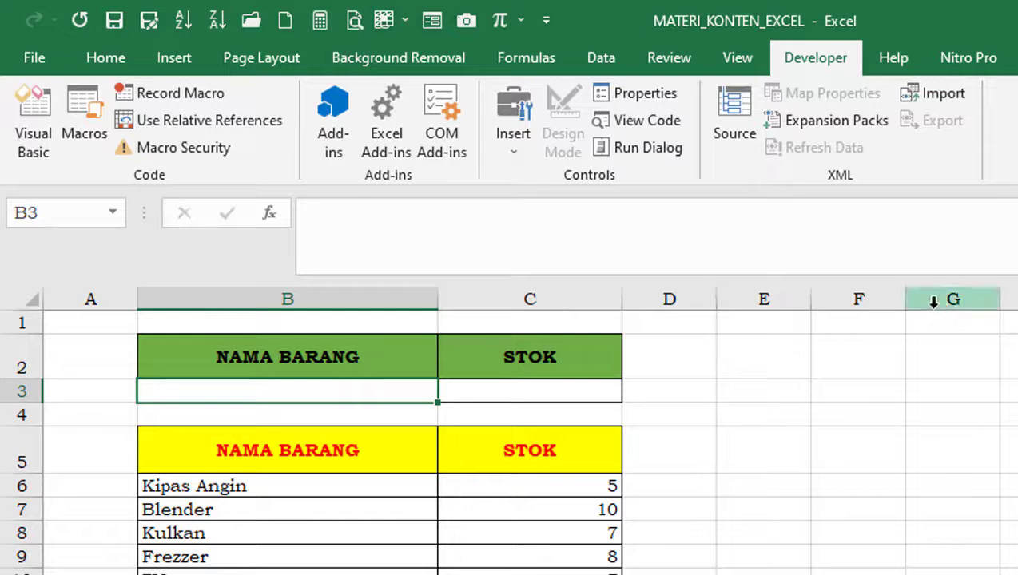
pyautogui.click(601, 69)
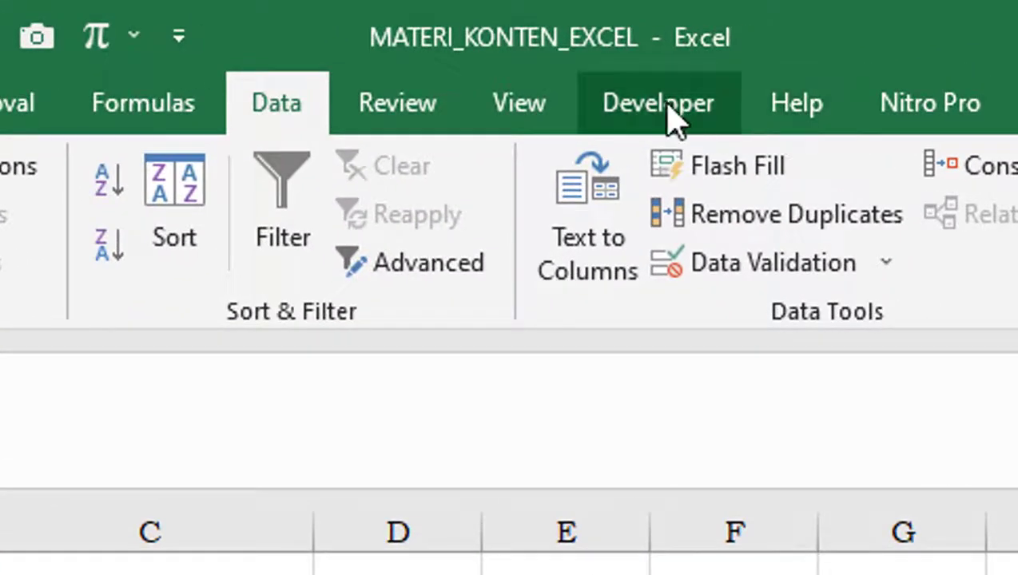
pyautogui.click(668, 117)
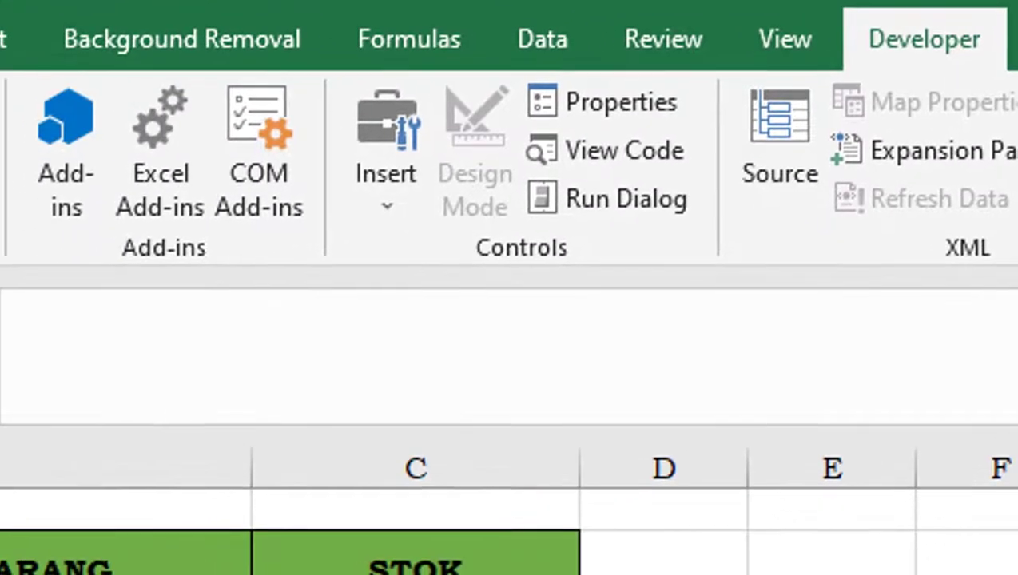
pyautogui.click(0, 102)
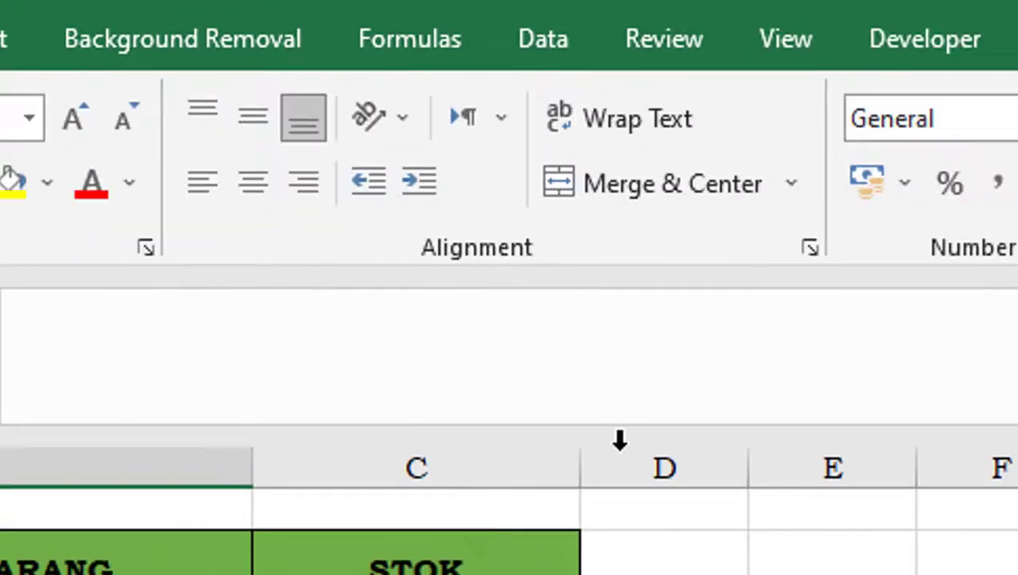
pyautogui.click(551, 46)
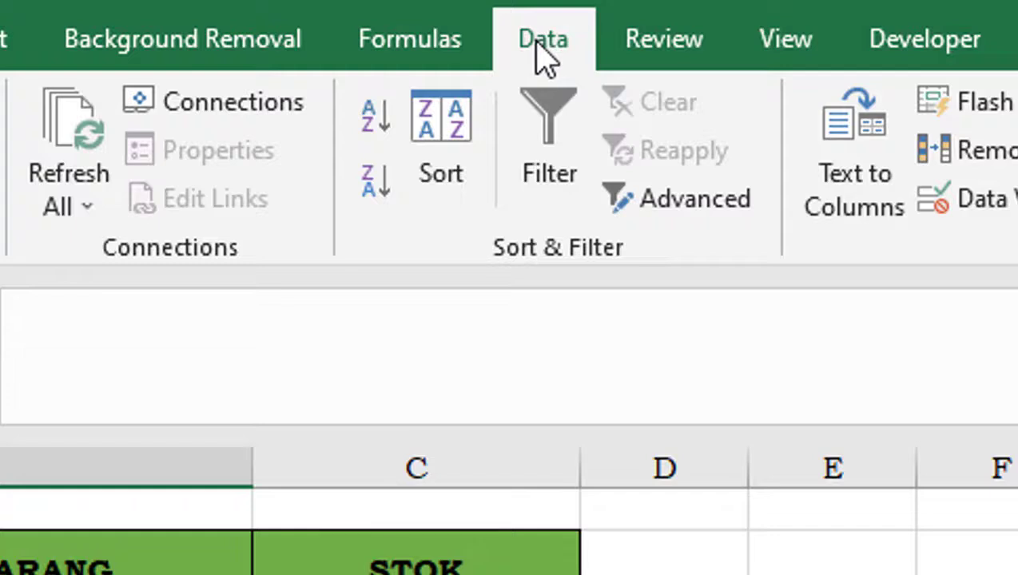
pyautogui.click(987, 198)
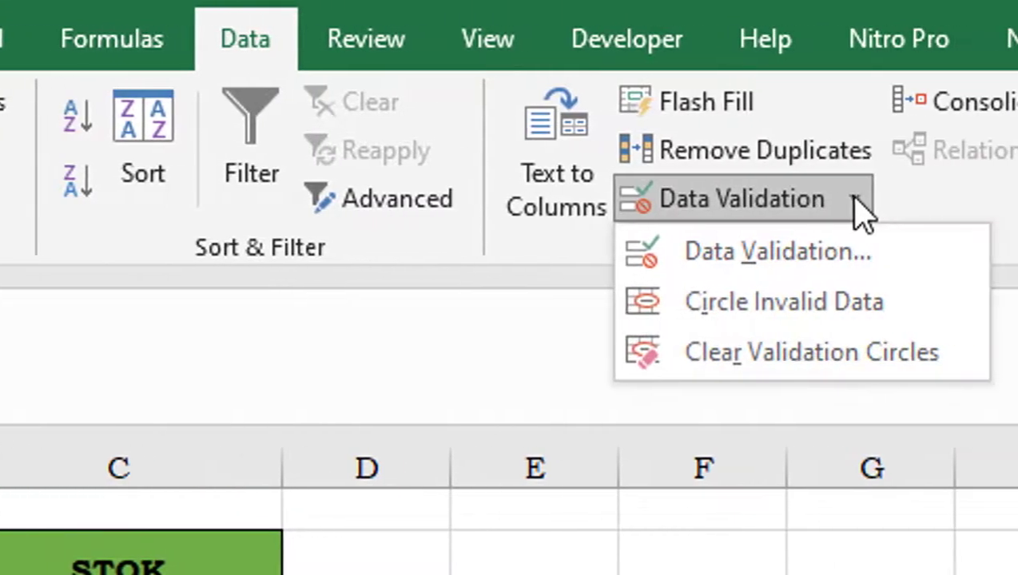
# Step: Give B3 a List validation sourced from the item names in $B$6:$B$16
pyautogui.click(775, 253)
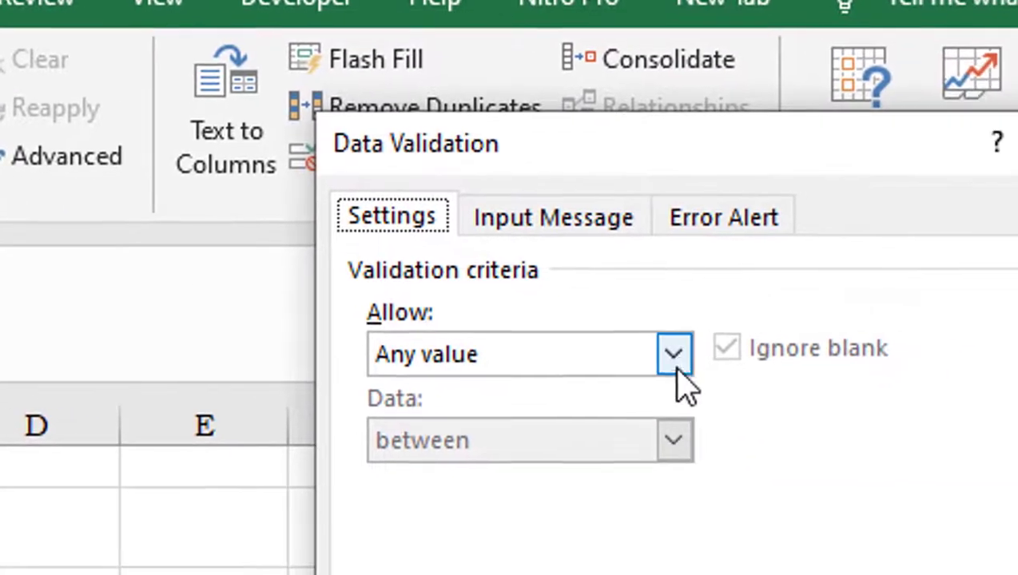
pyautogui.click(1002, 397)
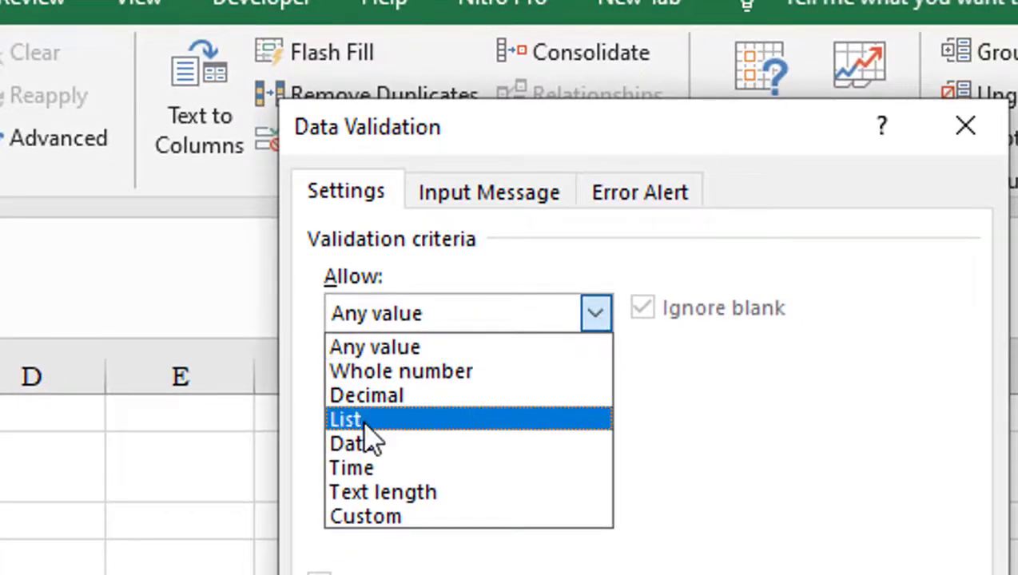
pyautogui.click(365, 424)
pyautogui.click(814, 462)
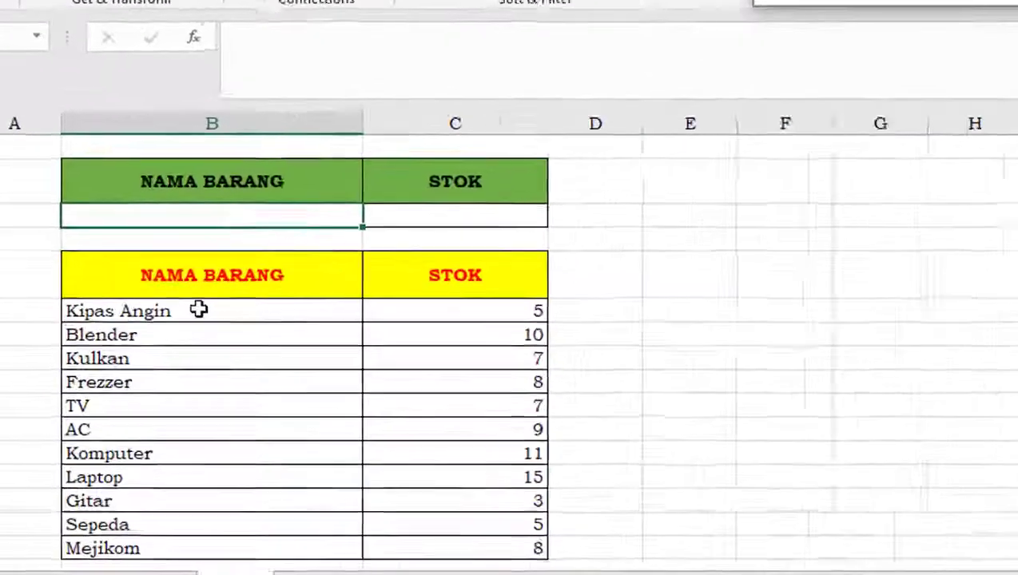
pyautogui.moveTo(200, 309); pyautogui.dragTo(234, 536)
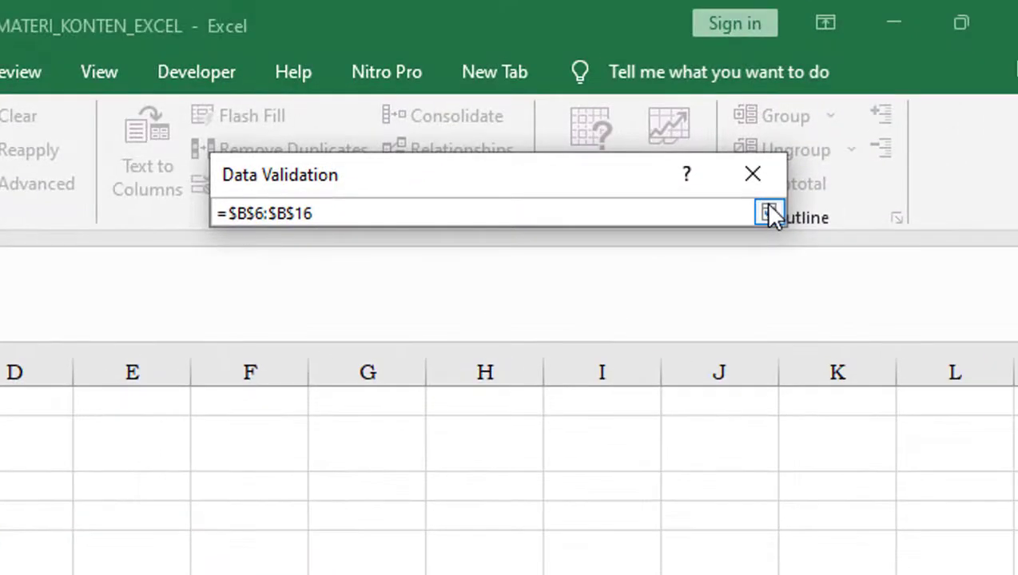
pyautogui.click(772, 211)
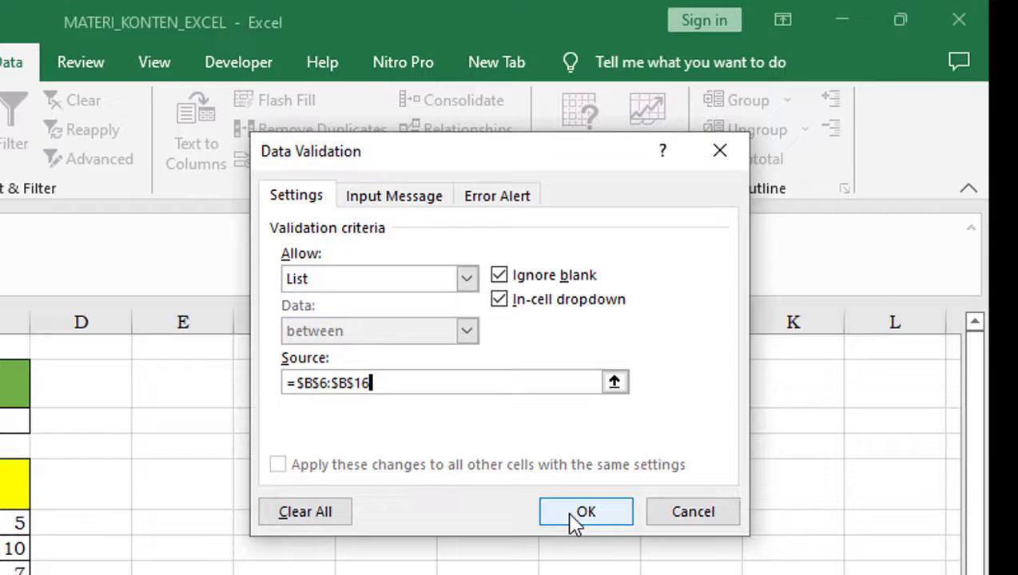
pyautogui.click(583, 540)
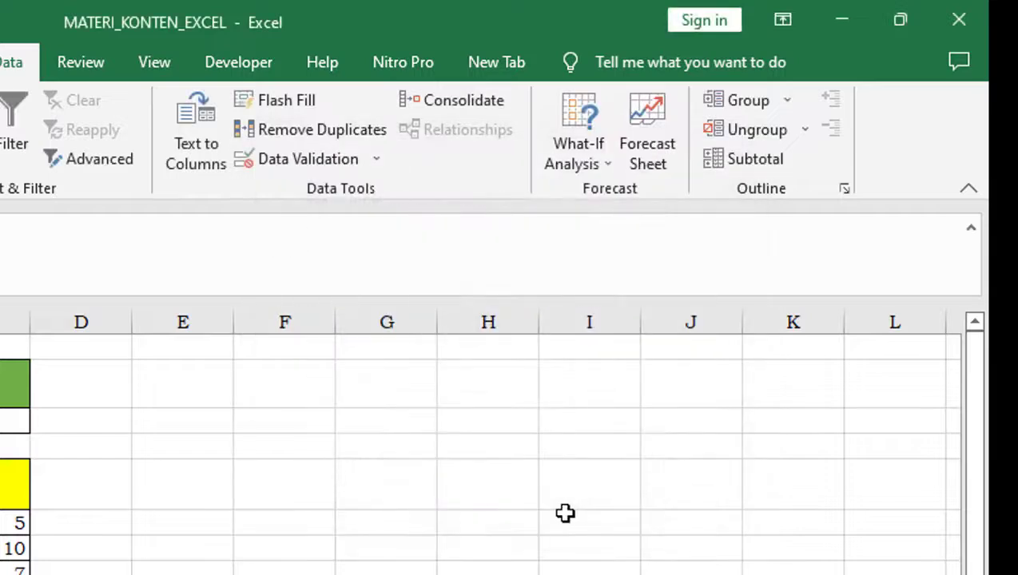
pyautogui.click(369, 485)
# Step: Pick Blender from B3's new item dropdown list
pyautogui.click(319, 268)
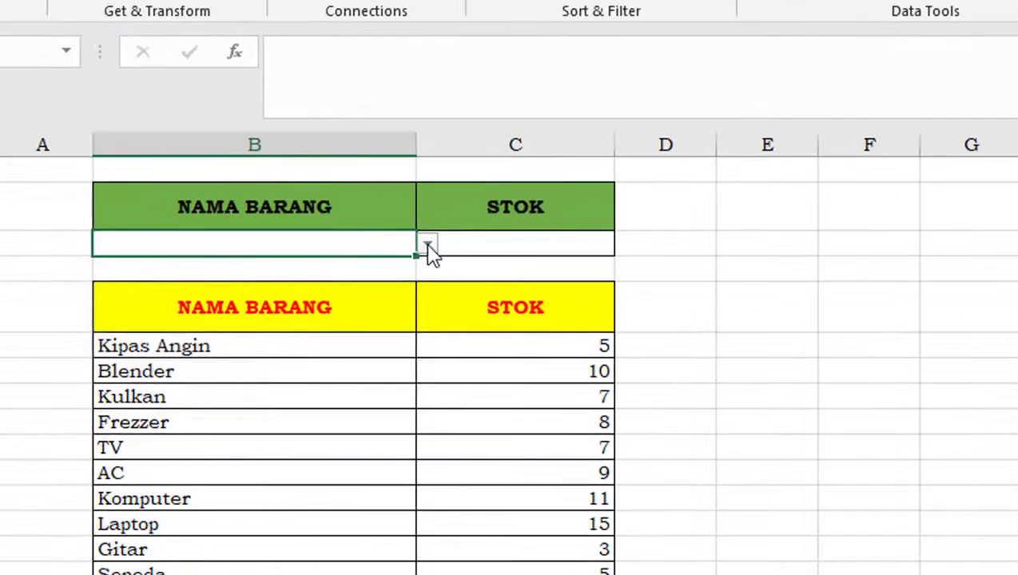
pyautogui.click(427, 246)
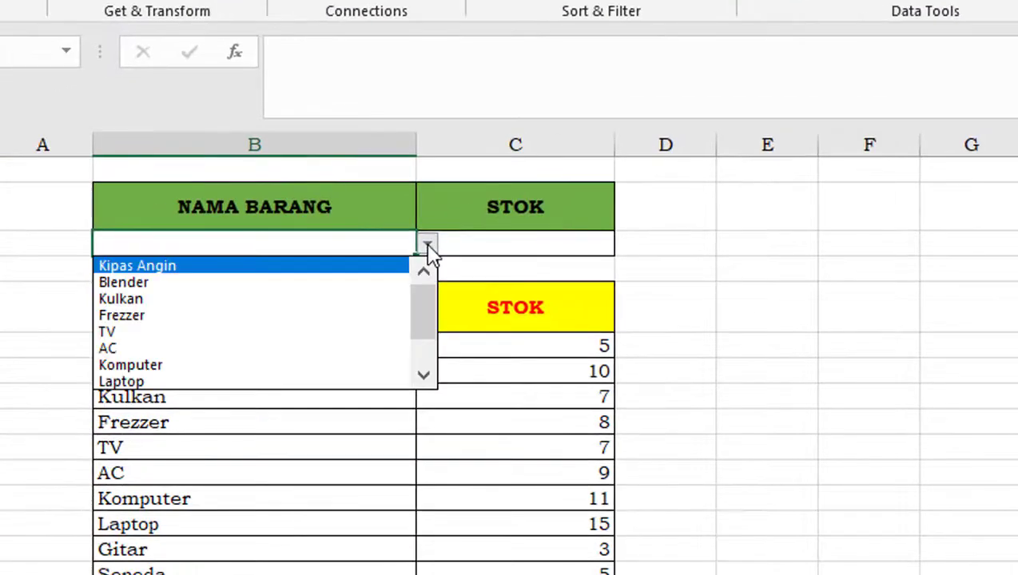
pyautogui.scroll(-1, 431, 361)
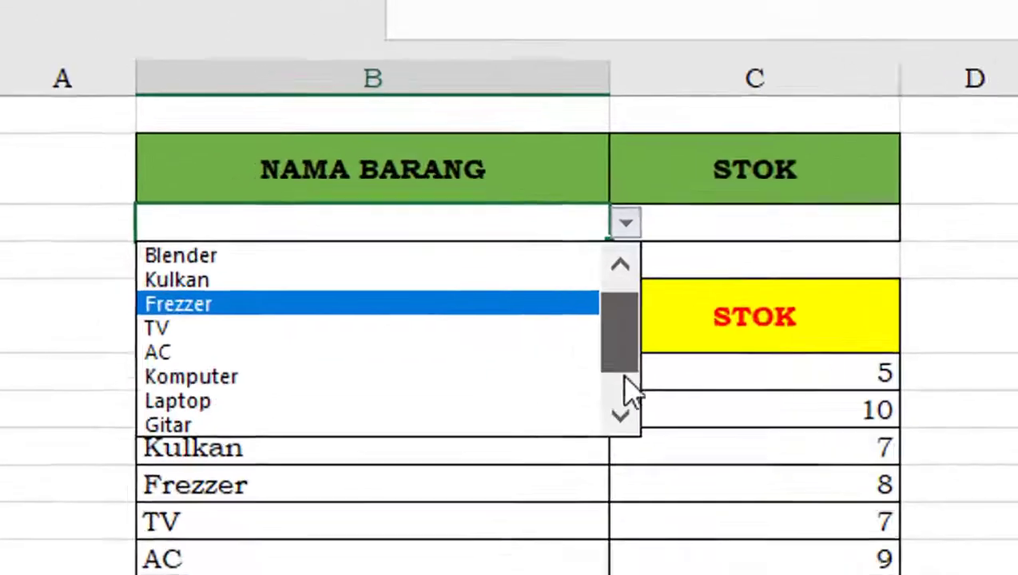
pyautogui.scroll(-2, 631, 392)
pyautogui.moveTo(622, 343)
pyautogui.mouseDown()
pyautogui.moveTo(622, 303)
pyautogui.moveTo(629, 346)
pyautogui.mouseUp()
pyautogui.moveTo(727, 369); pyautogui.dragTo(727, 336)
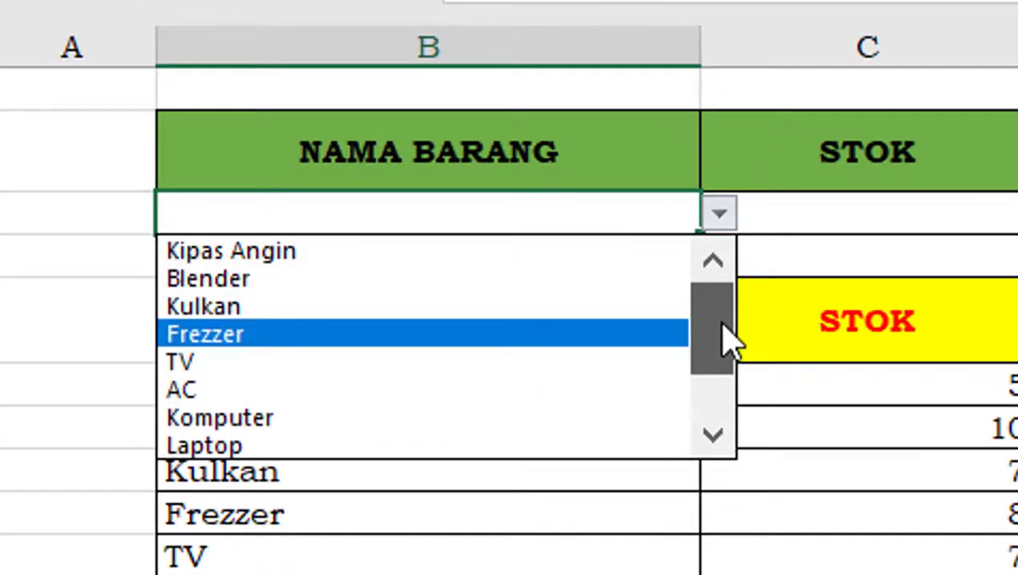
pyautogui.click(217, 281)
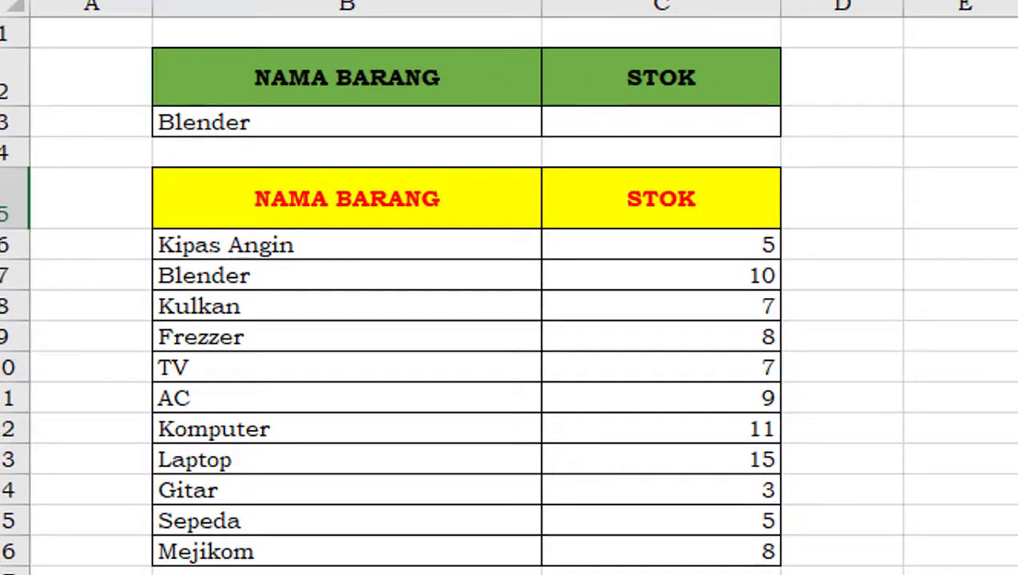
pyautogui.moveTo(415, 248); pyautogui.dragTo(738, 548)
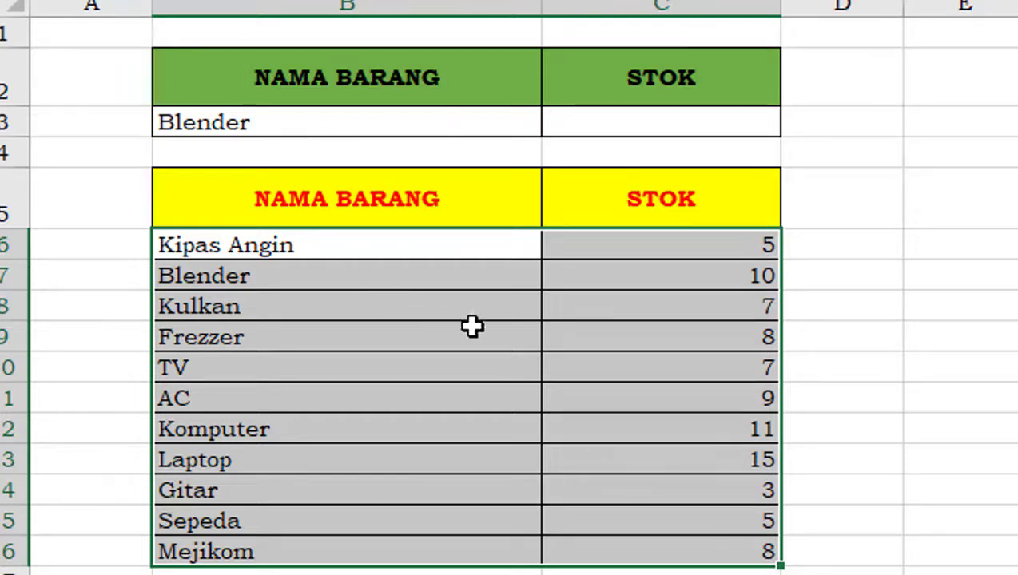
pyautogui.click(991, 398)
pyautogui.moveTo(312, 214); pyautogui.dragTo(718, 559)
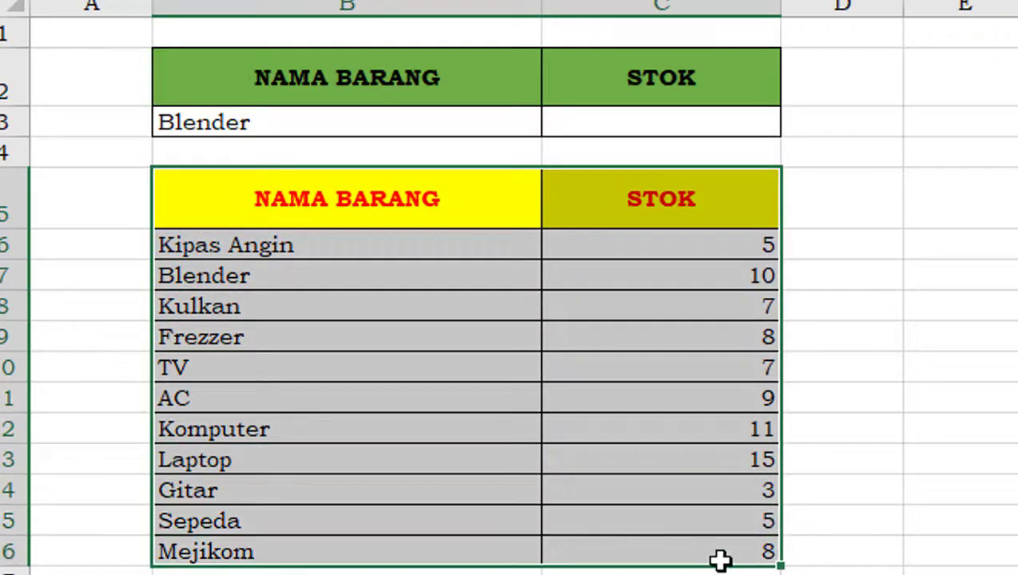
pyautogui.click(337, 301)
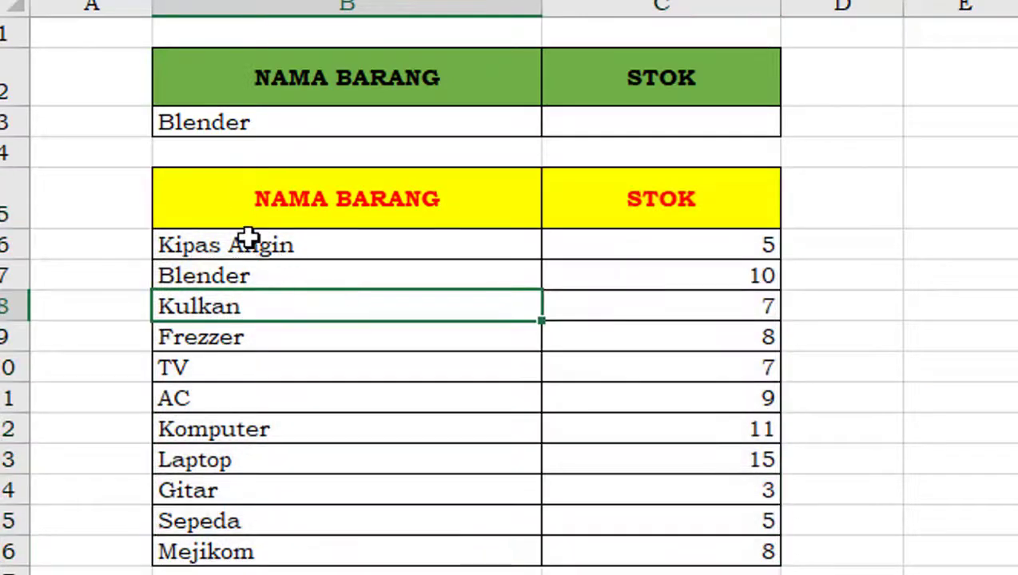
pyautogui.moveTo(336, 256); pyautogui.dragTo(700, 546)
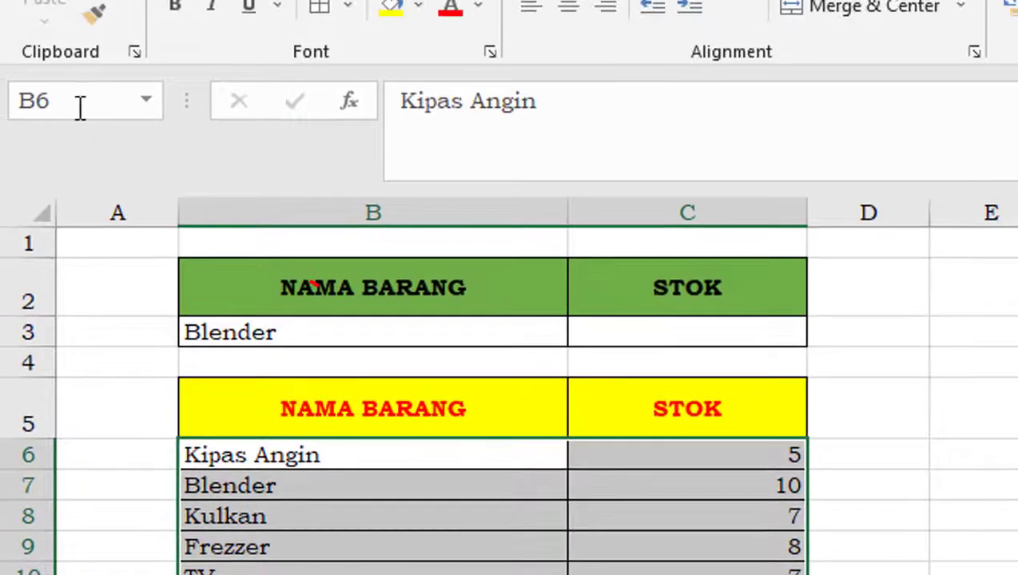
# Step: Name the selected B6:C15 item-and-stock range nama_barang in the Name Box
pyautogui.click(73, 106)
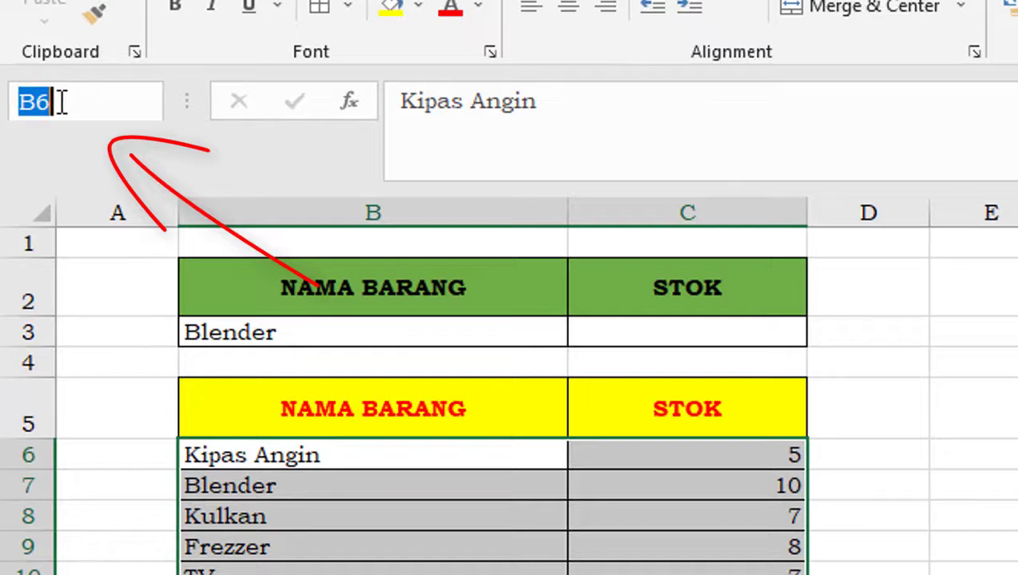
pyautogui.write('nama')
pyautogui.write('_bara')
pyautogui.write('ng')
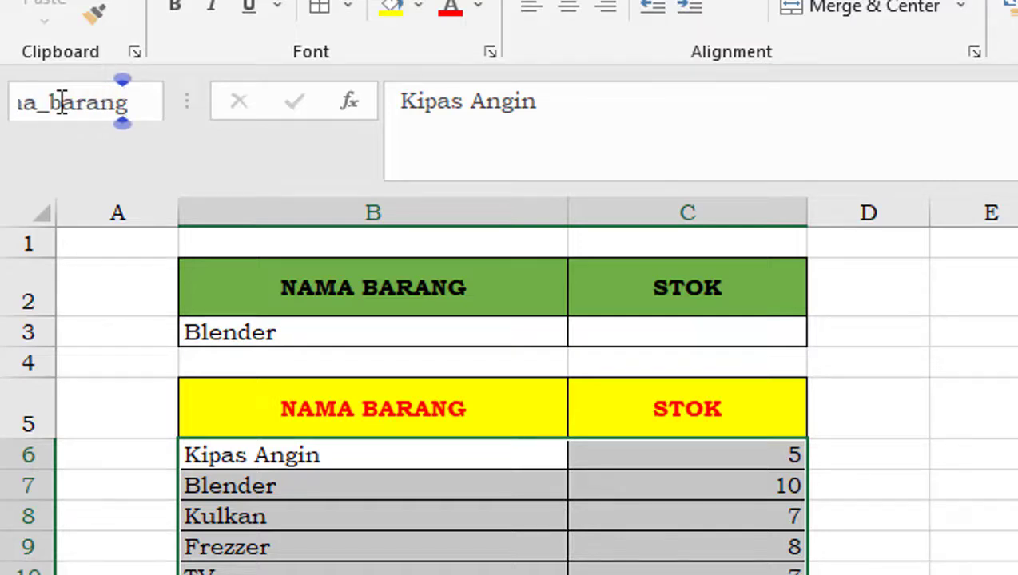
pyautogui.press('Return')
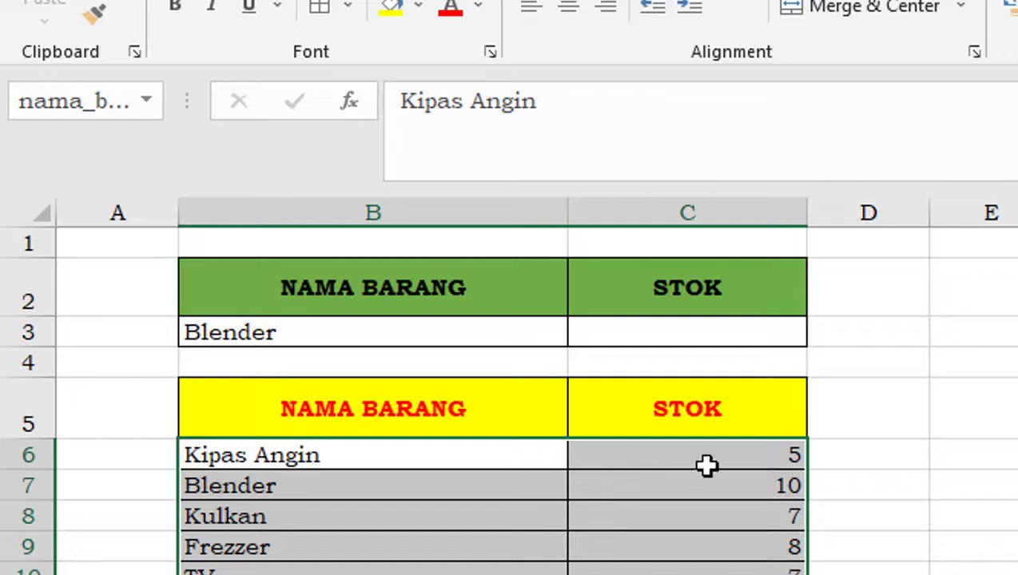
pyautogui.click(971, 454)
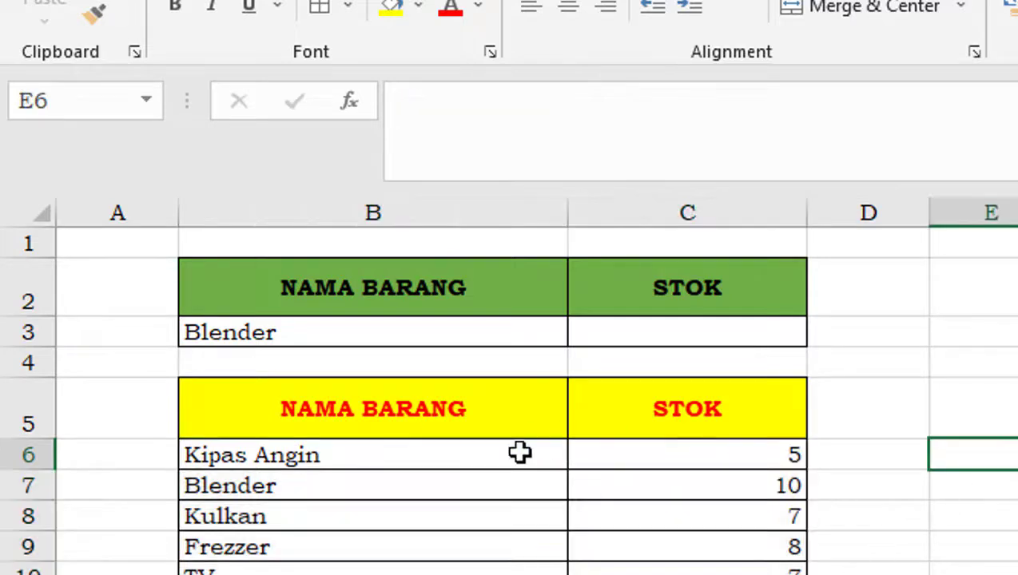
pyautogui.moveTo(307, 451); pyautogui.dragTo(687, 574)
pyautogui.click(1014, 570)
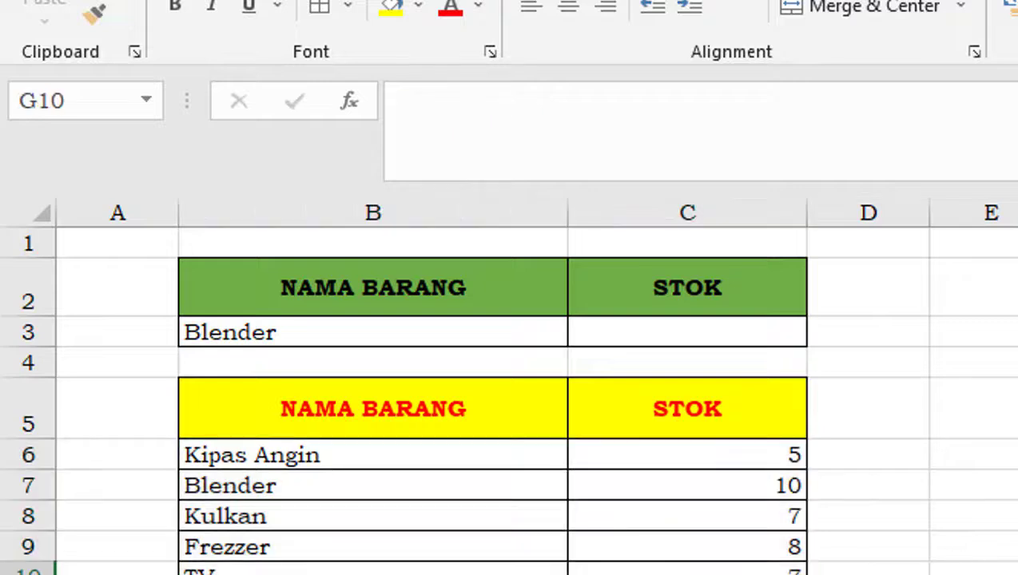
# Step: Enter the formula =vlookup(B3;nama_barang;2) in cell C3
pyautogui.click(686, 334)
pyautogui.write('=vlookup(')
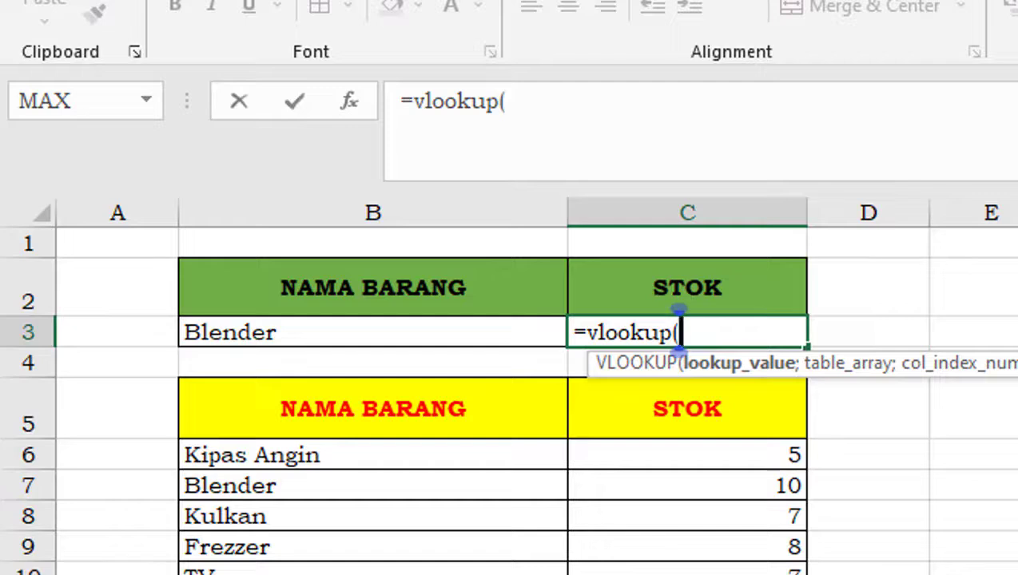
pyautogui.click(395, 327)
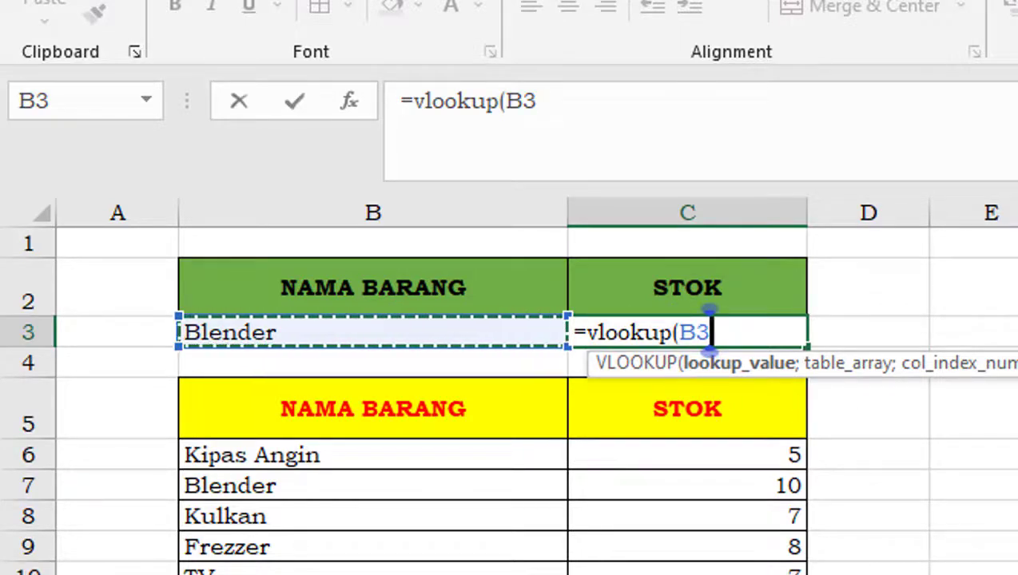
pyautogui.write(';')
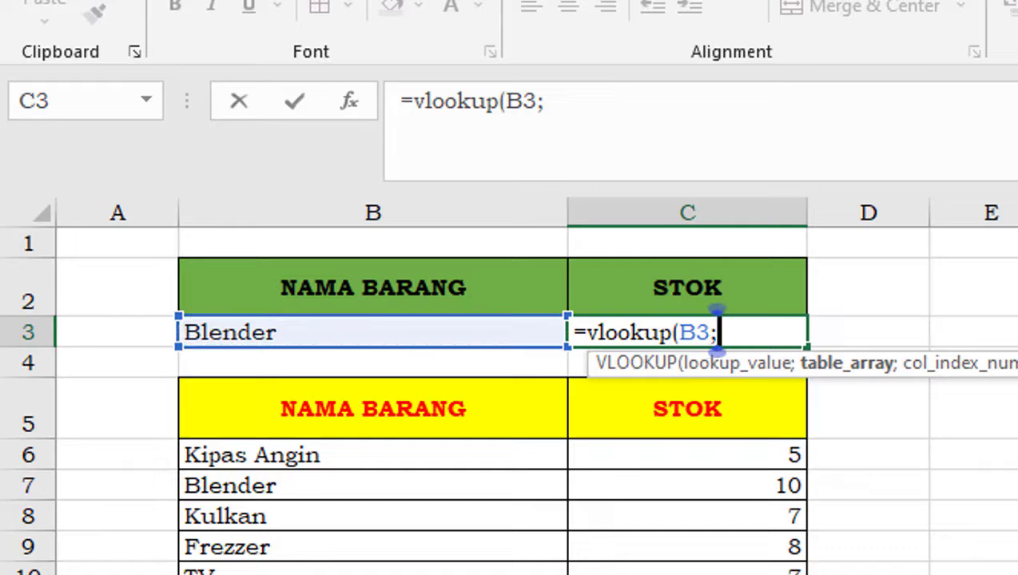
pyautogui.write('na')
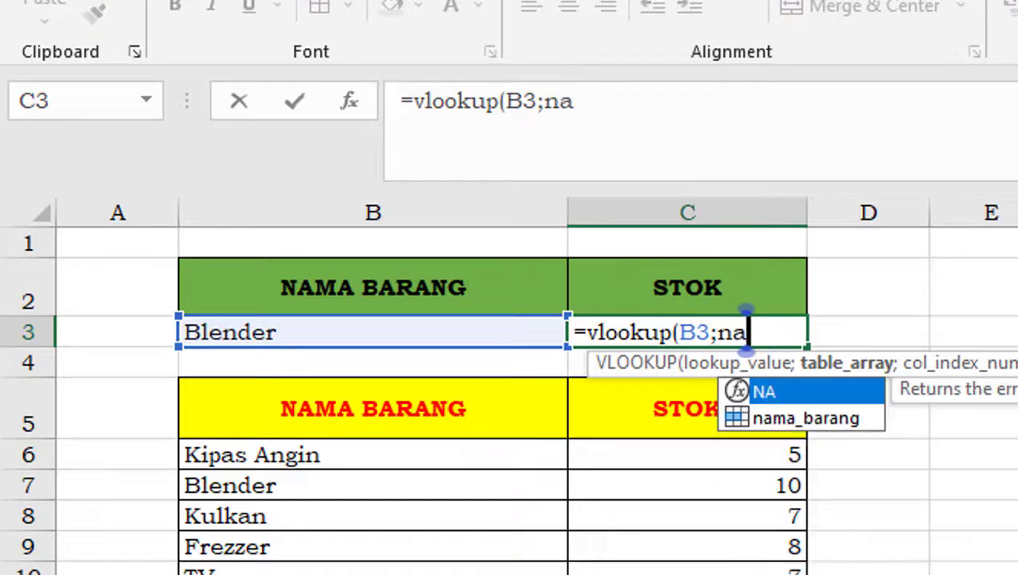
pyautogui.write('ma_')
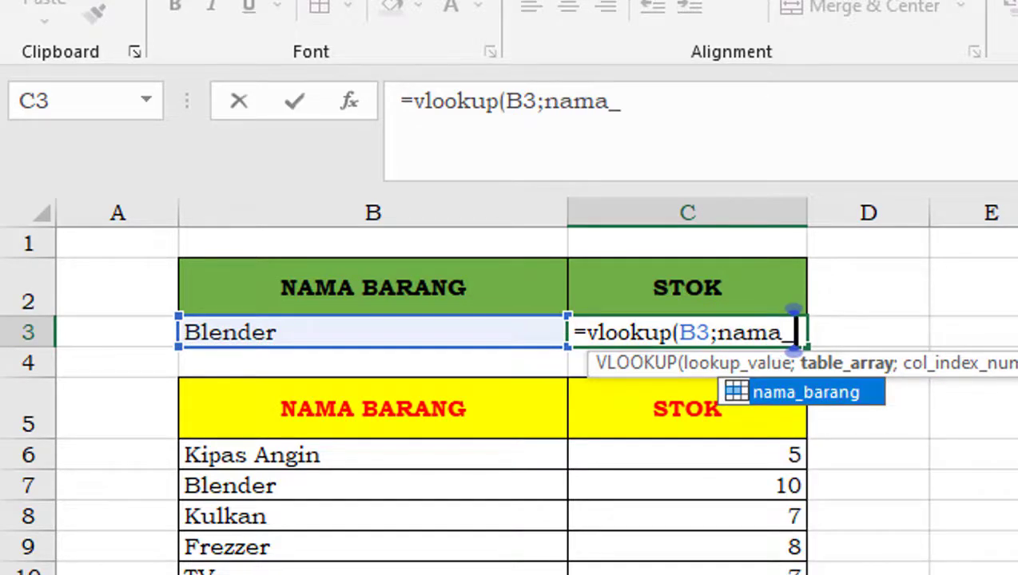
pyautogui.write('barang')
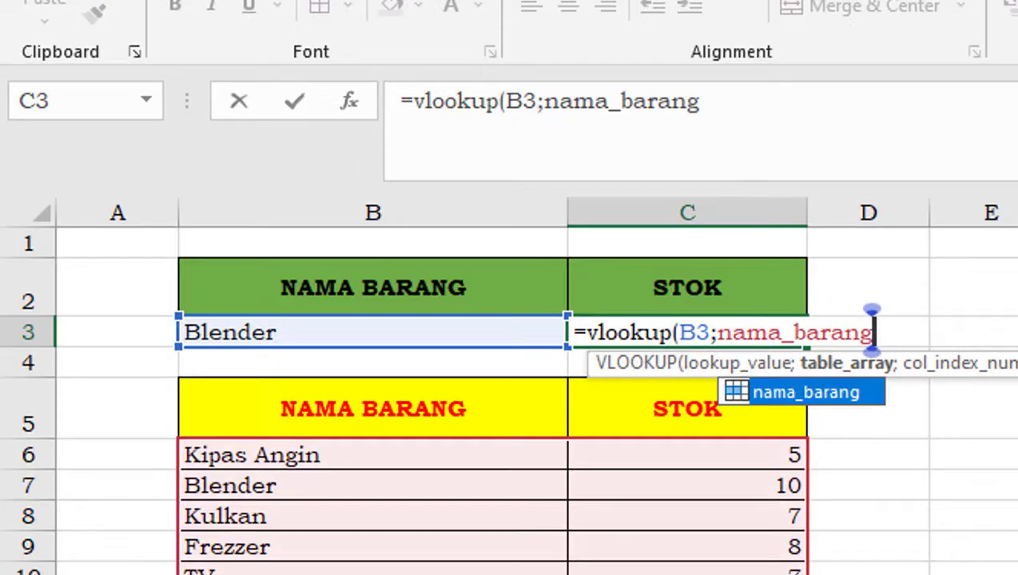
pyautogui.write(';')
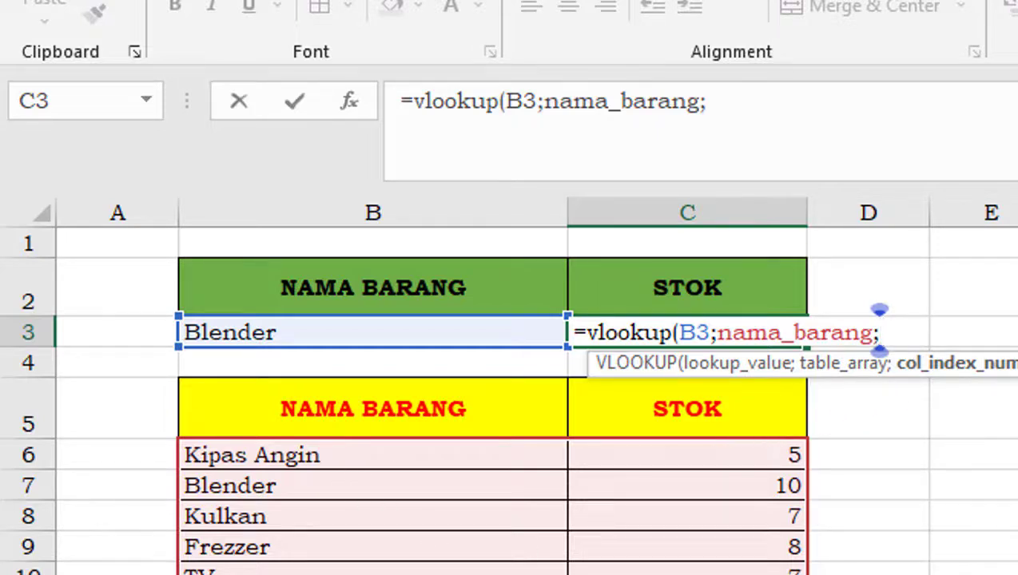
pyautogui.write('2')
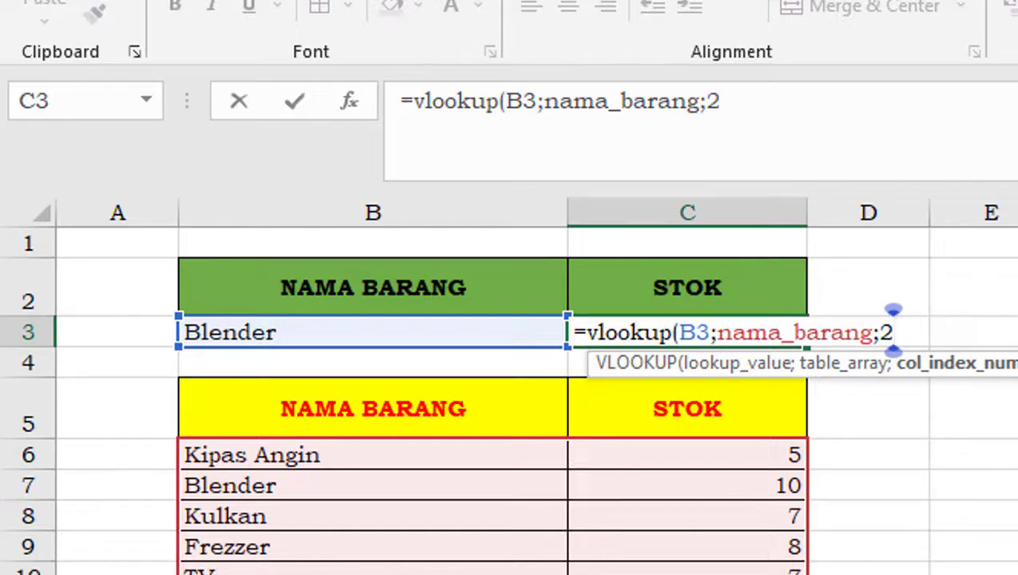
pyautogui.write(')')
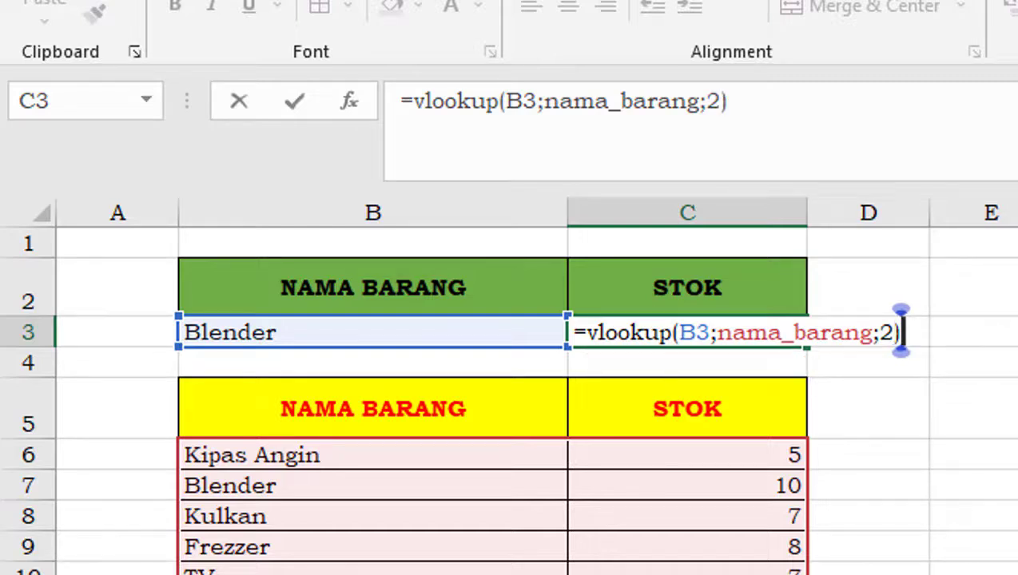
pyautogui.press('Return')
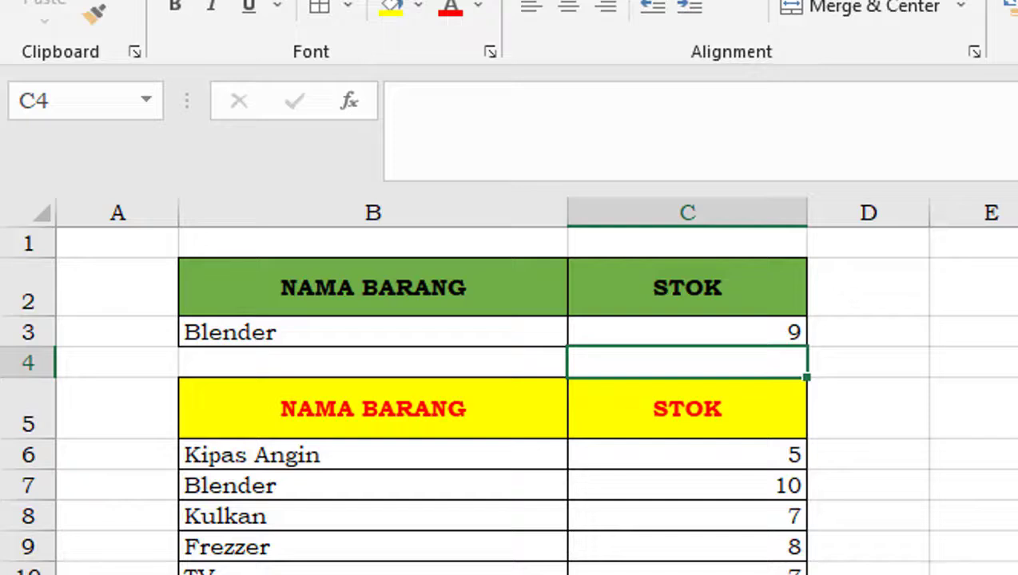
# Step: Compare C3's lookup result with Blender's listed stock of 10 in the table
pyautogui.click(701, 328)
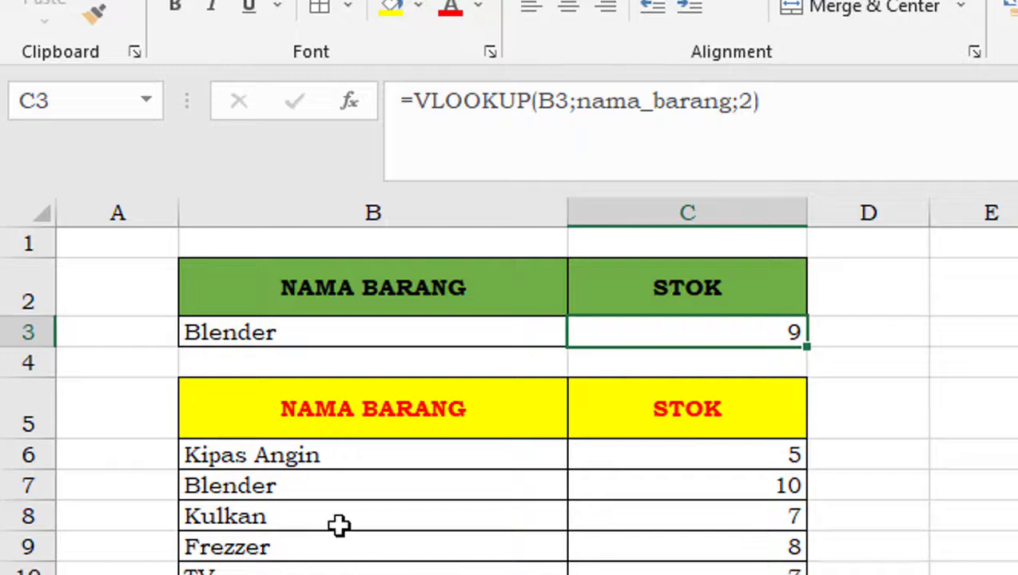
pyautogui.click(513, 490)
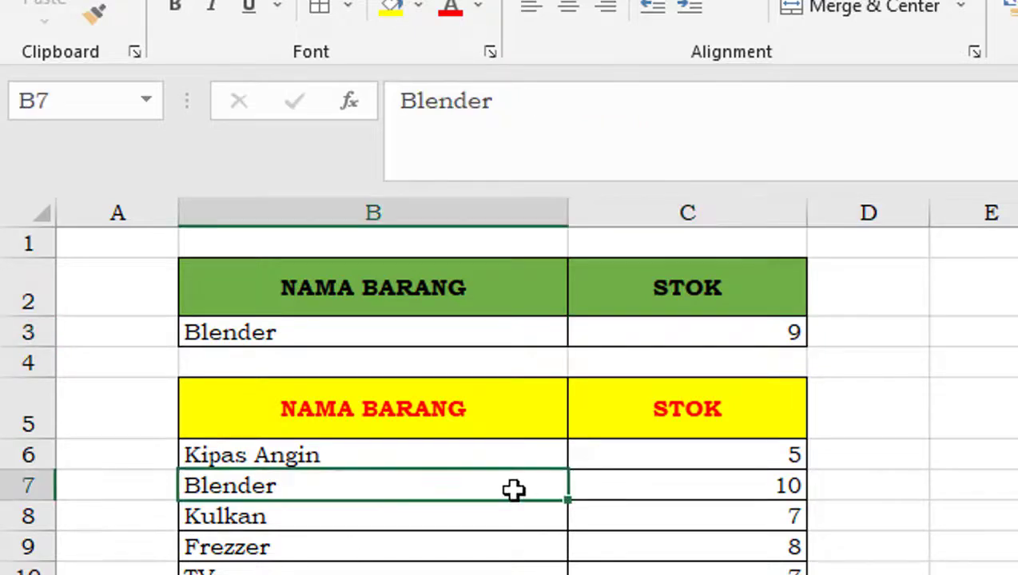
pyautogui.click(662, 491)
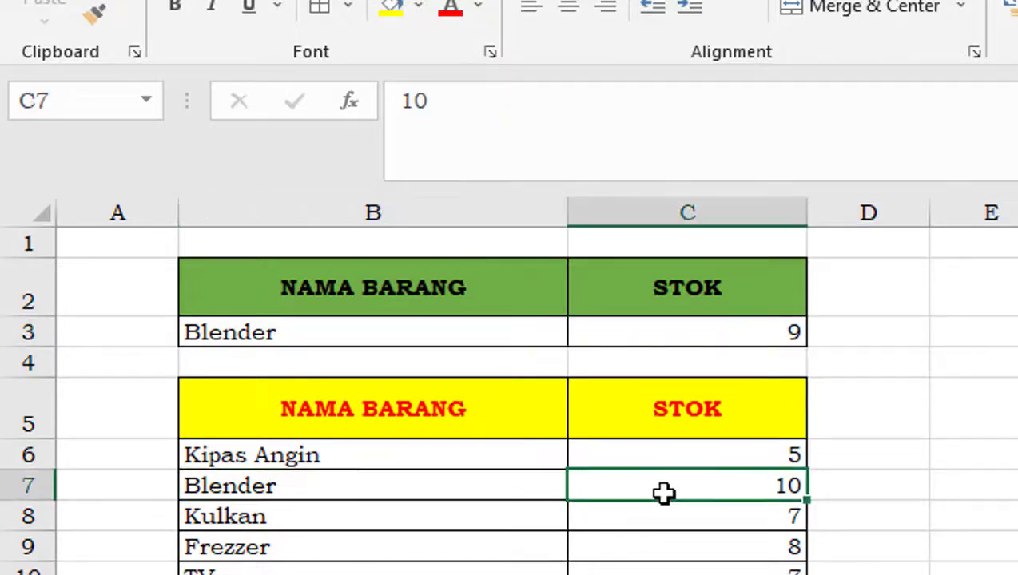
pyautogui.click(468, 492)
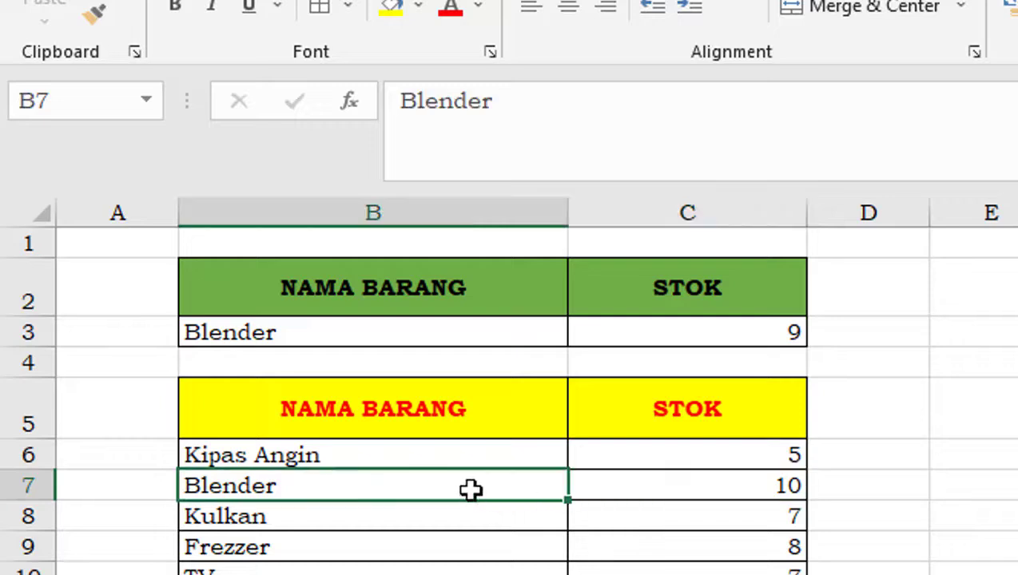
pyautogui.click(664, 479)
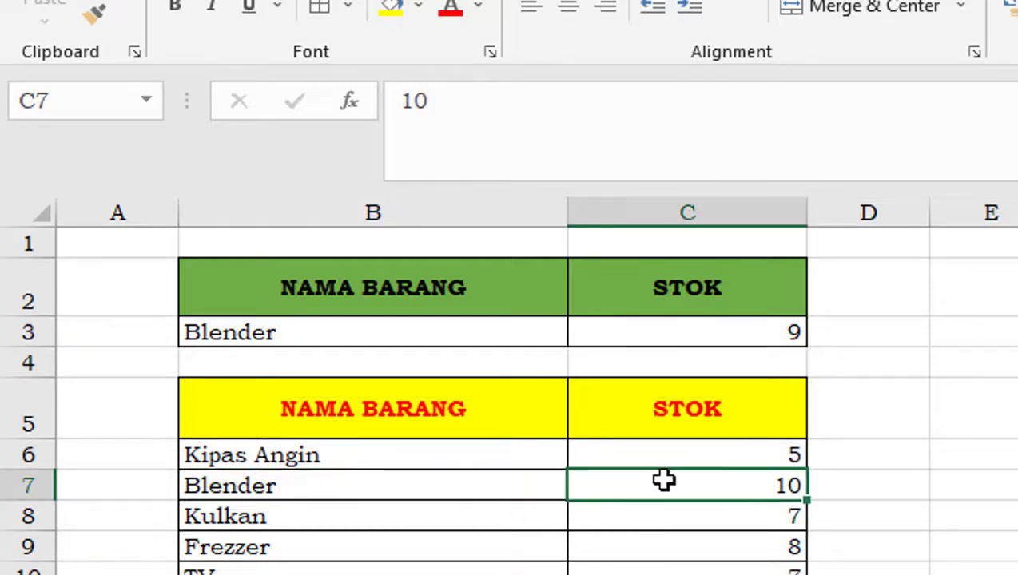
# Step: Switch B3 to Frezzer and check that C3 still returns 9
pyautogui.click(470, 337)
pyautogui.click(583, 331)
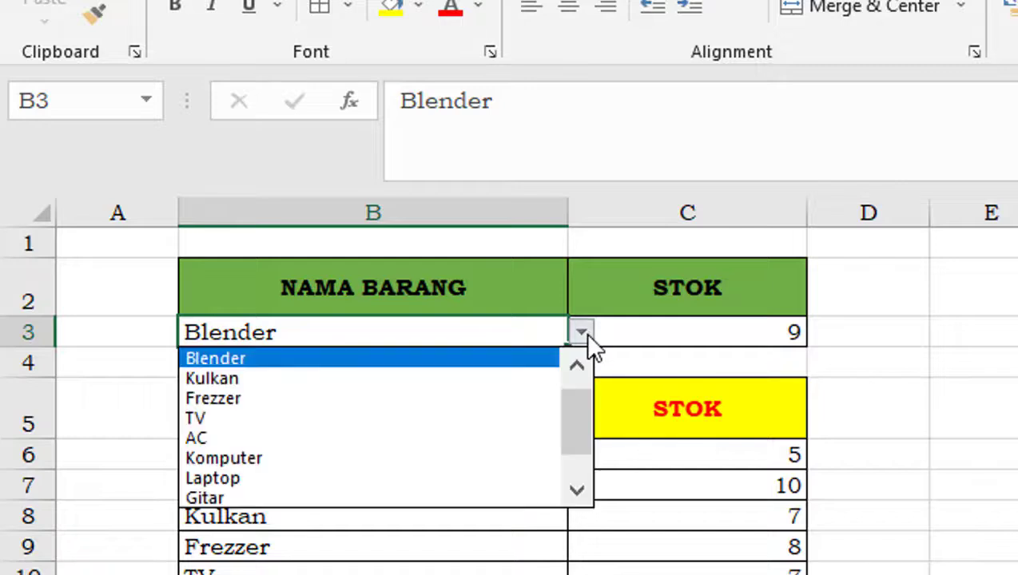
pyautogui.click(250, 399)
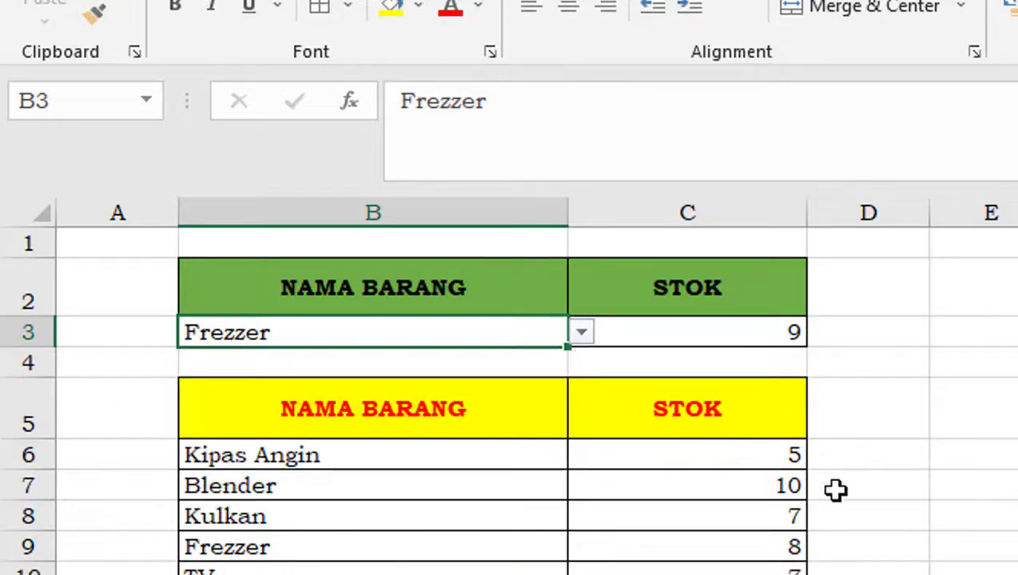
pyautogui.click(703, 566)
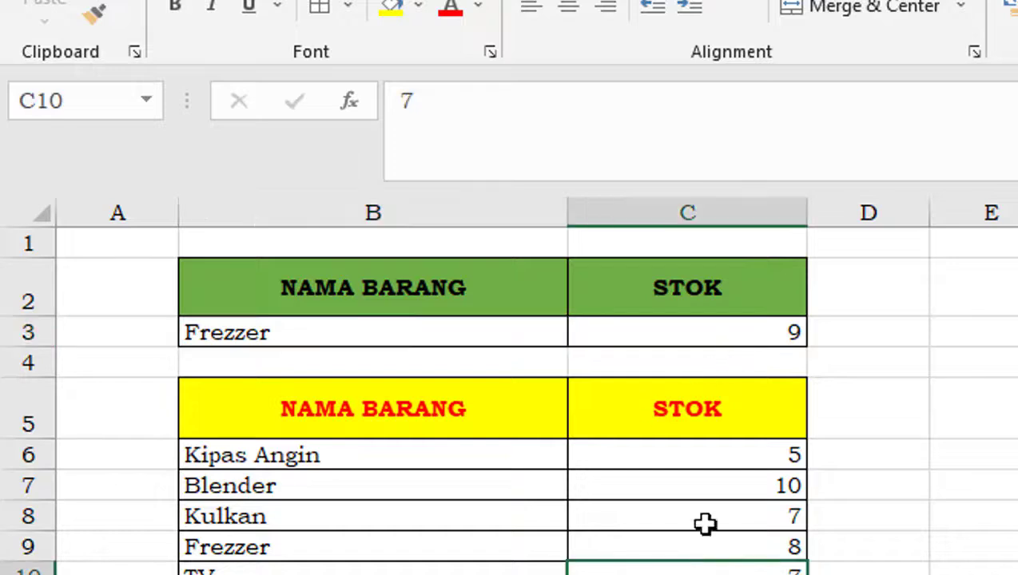
pyautogui.click(710, 334)
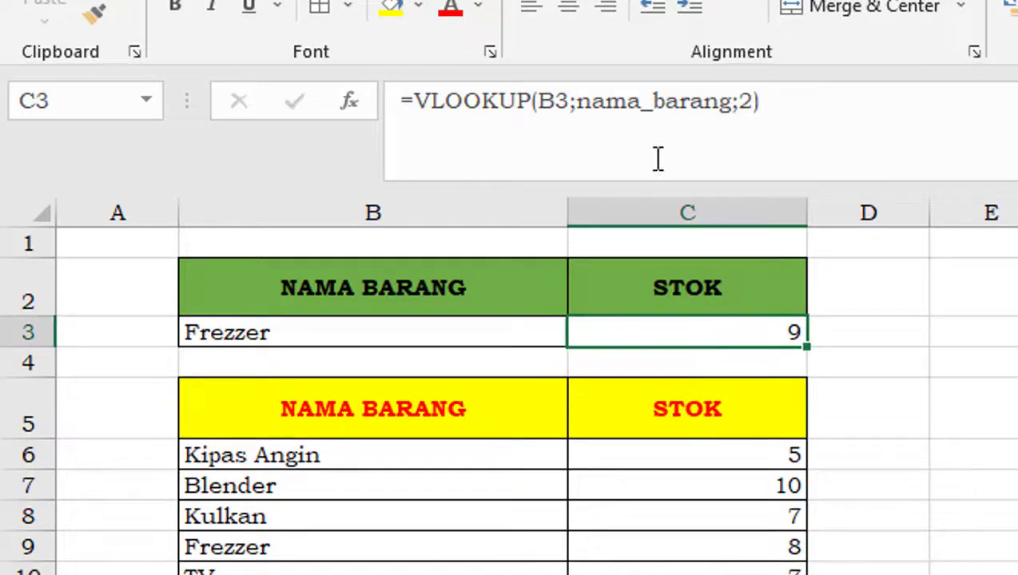
# Step: Append ;0 to C3's formula, making it =VLOOKUP(B3;nama_barang;2;0)
pyautogui.click(605, 100)
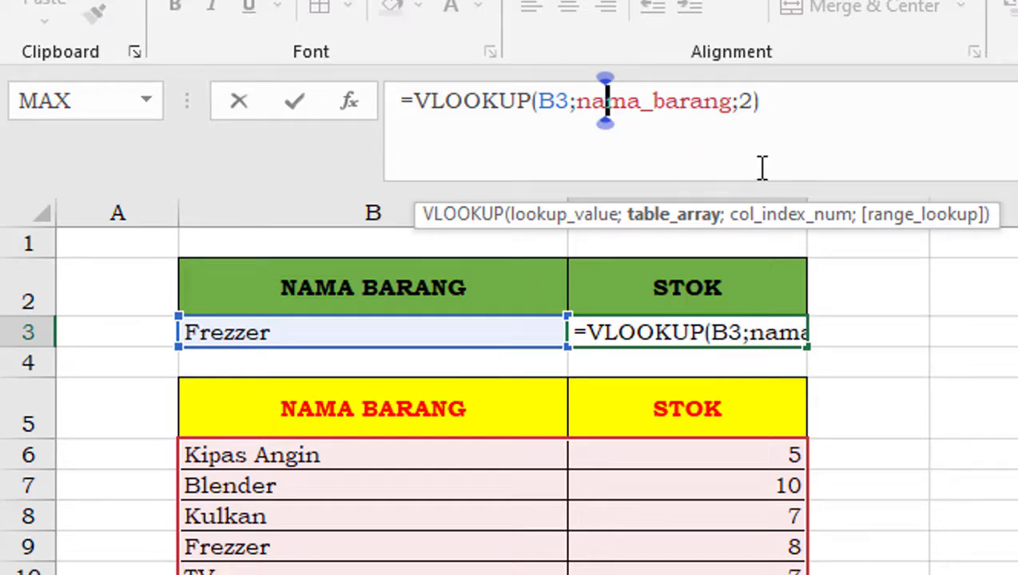
pyautogui.click(752, 101)
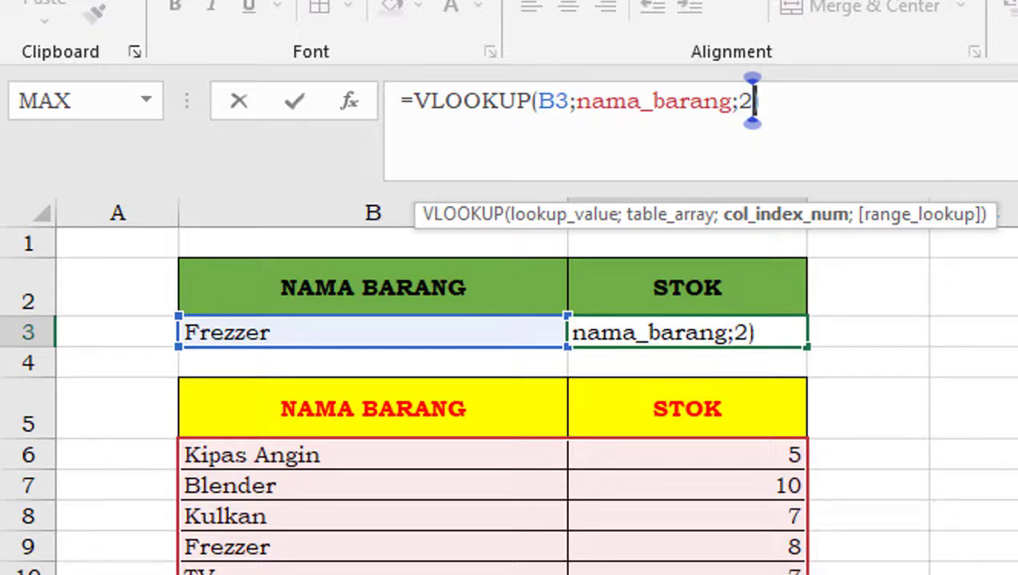
pyautogui.write(';0')
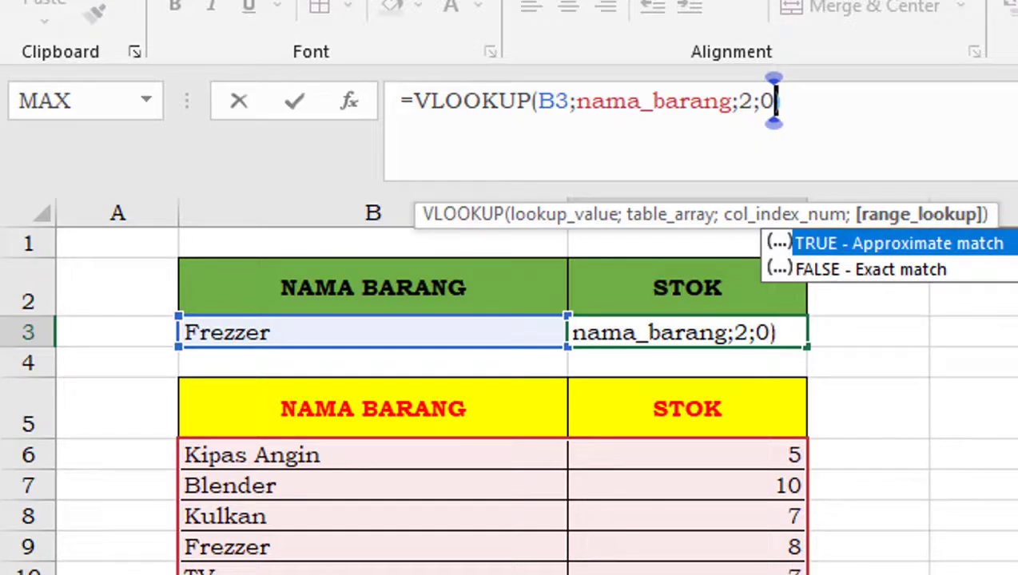
pyautogui.press('Return')
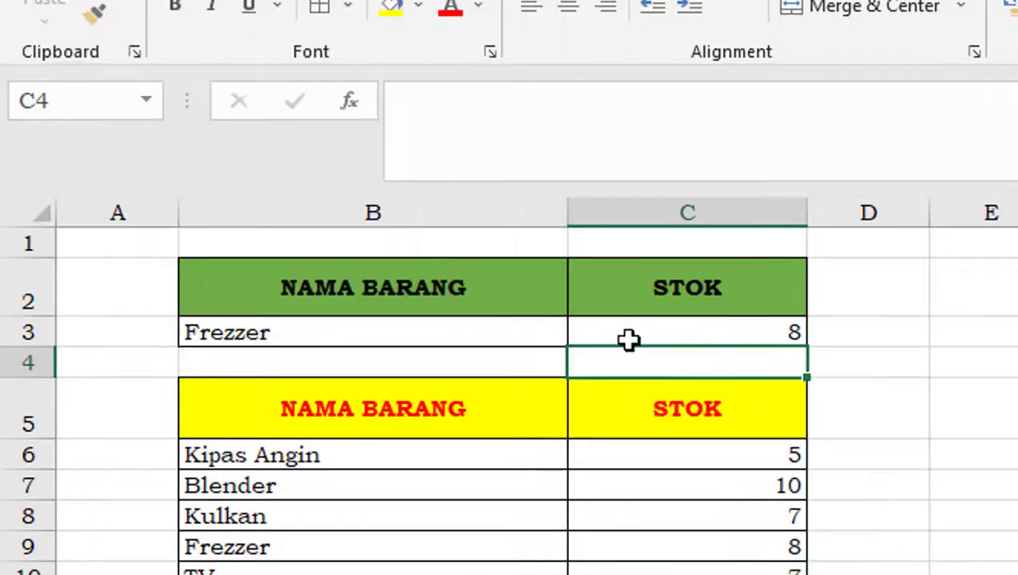
# Step: Choose TV, then Mejikom in B3, with C3 returning 7 and then 8
pyautogui.click(500, 332)
pyautogui.click(584, 331)
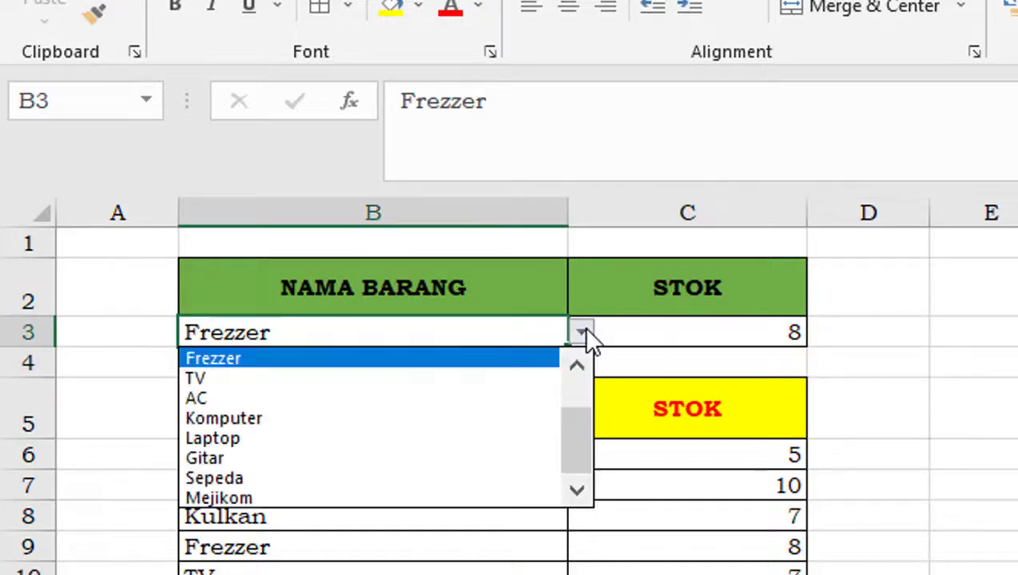
pyautogui.click(226, 378)
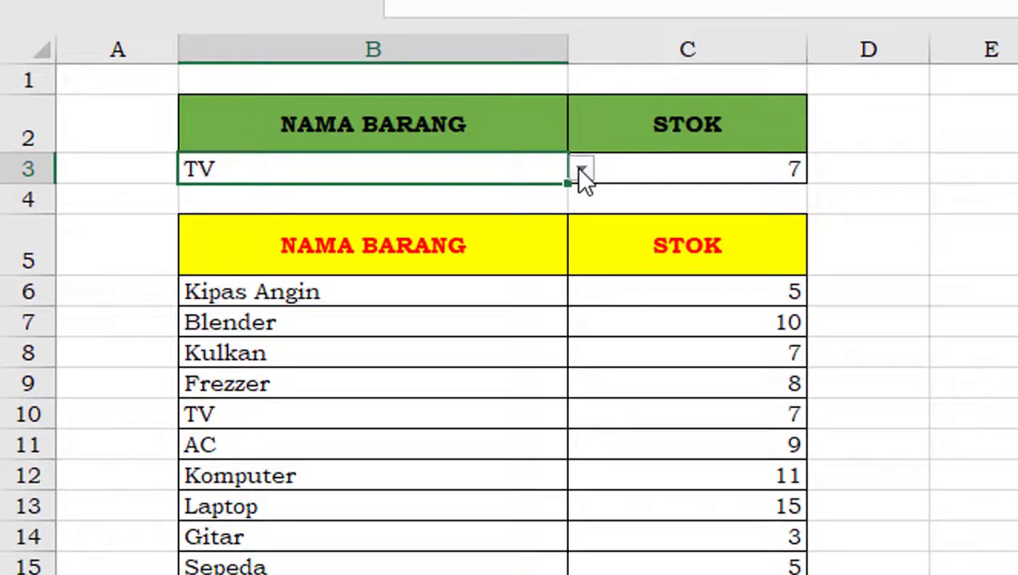
pyautogui.click(581, 304)
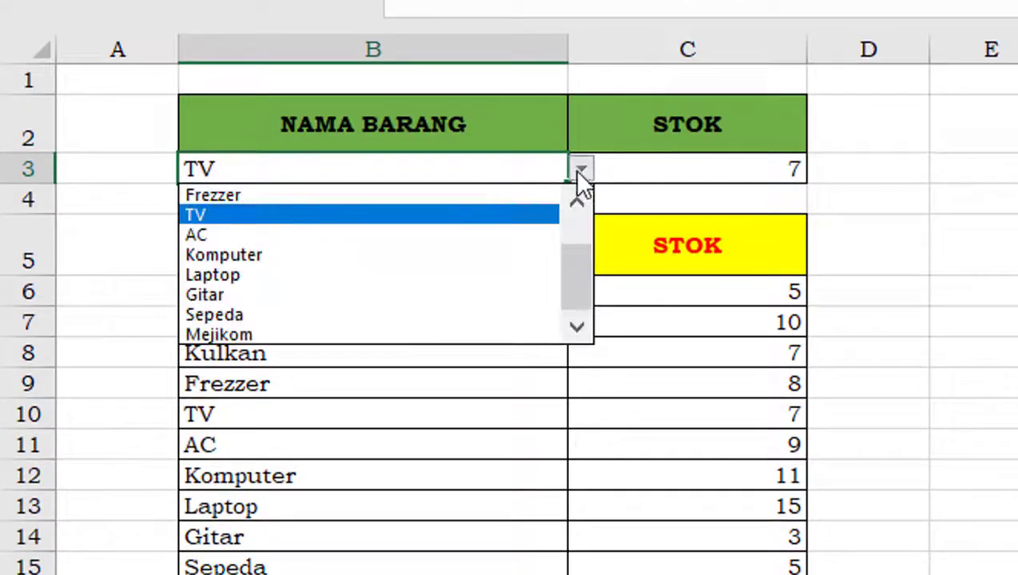
pyautogui.click(254, 335)
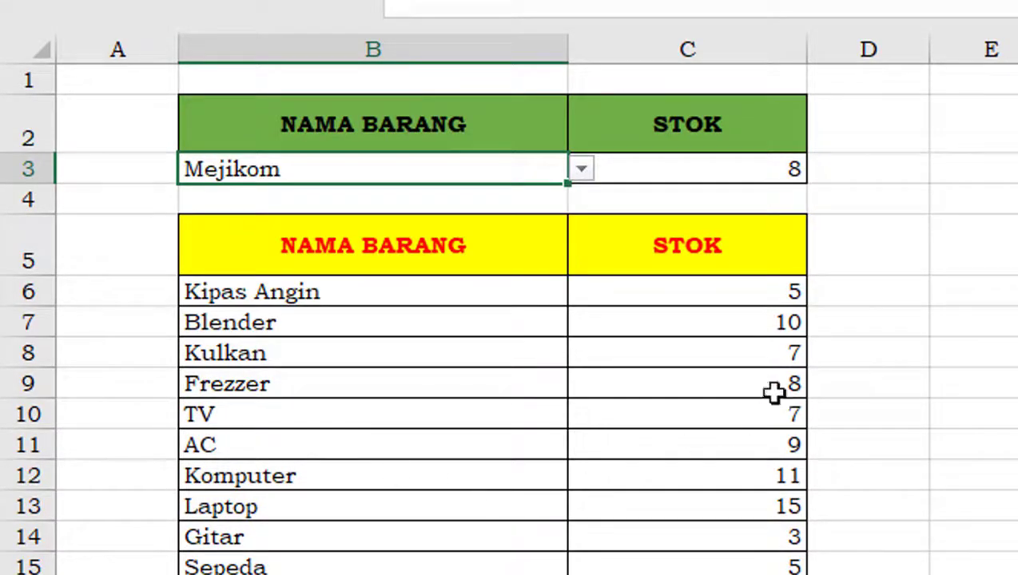